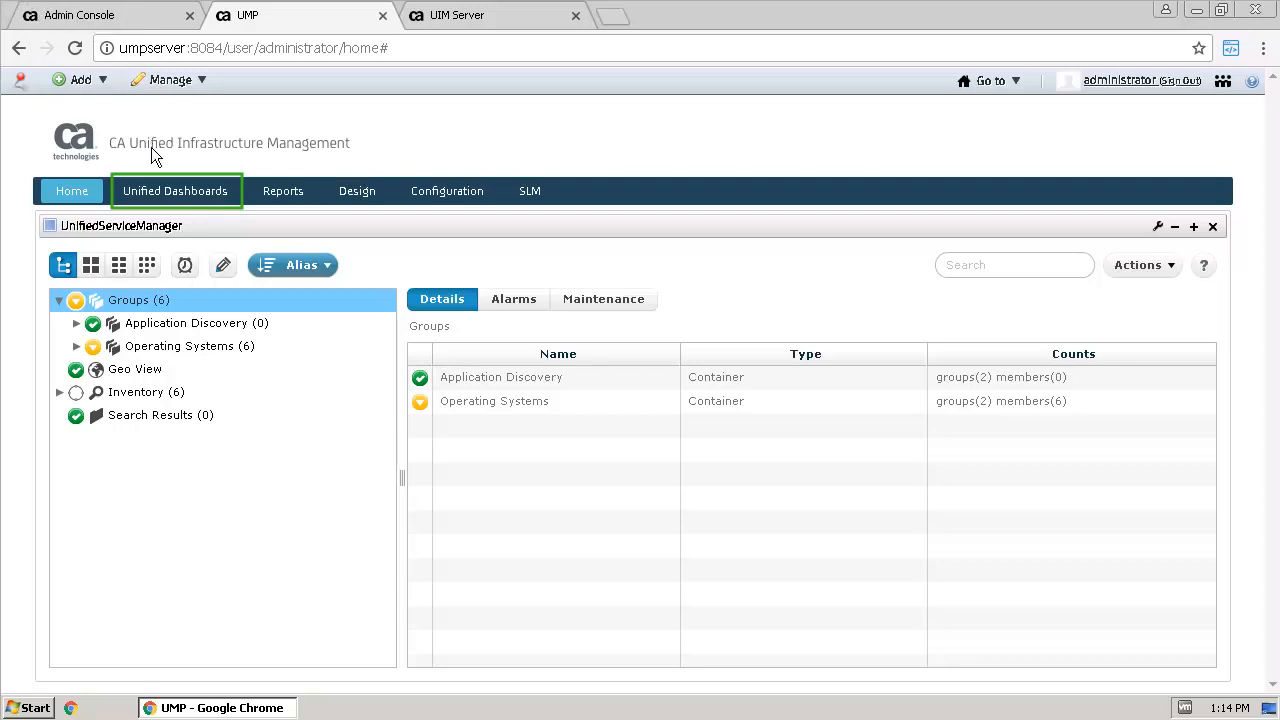
# - Open the CA Business Intelligence dashboards page from Unified Dashboards and go to the CABI Server home
pyautogui.moveTo(153, 187)
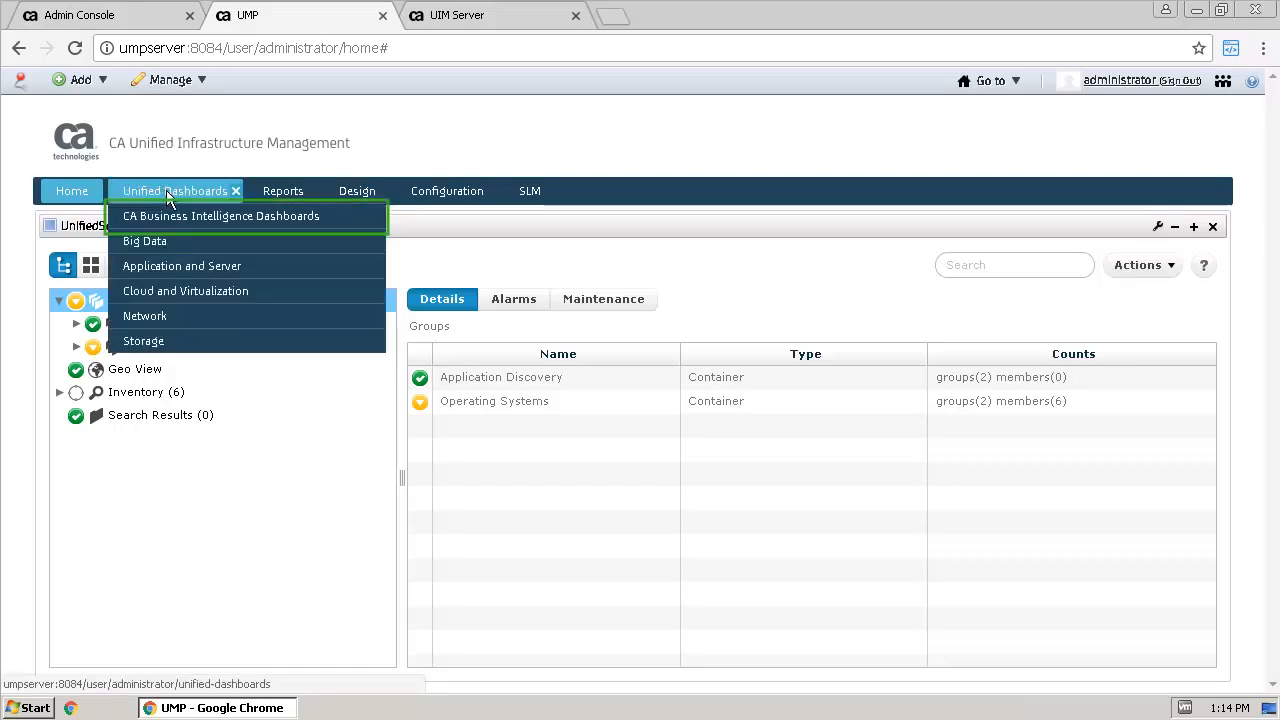
pyautogui.moveTo(175, 215)
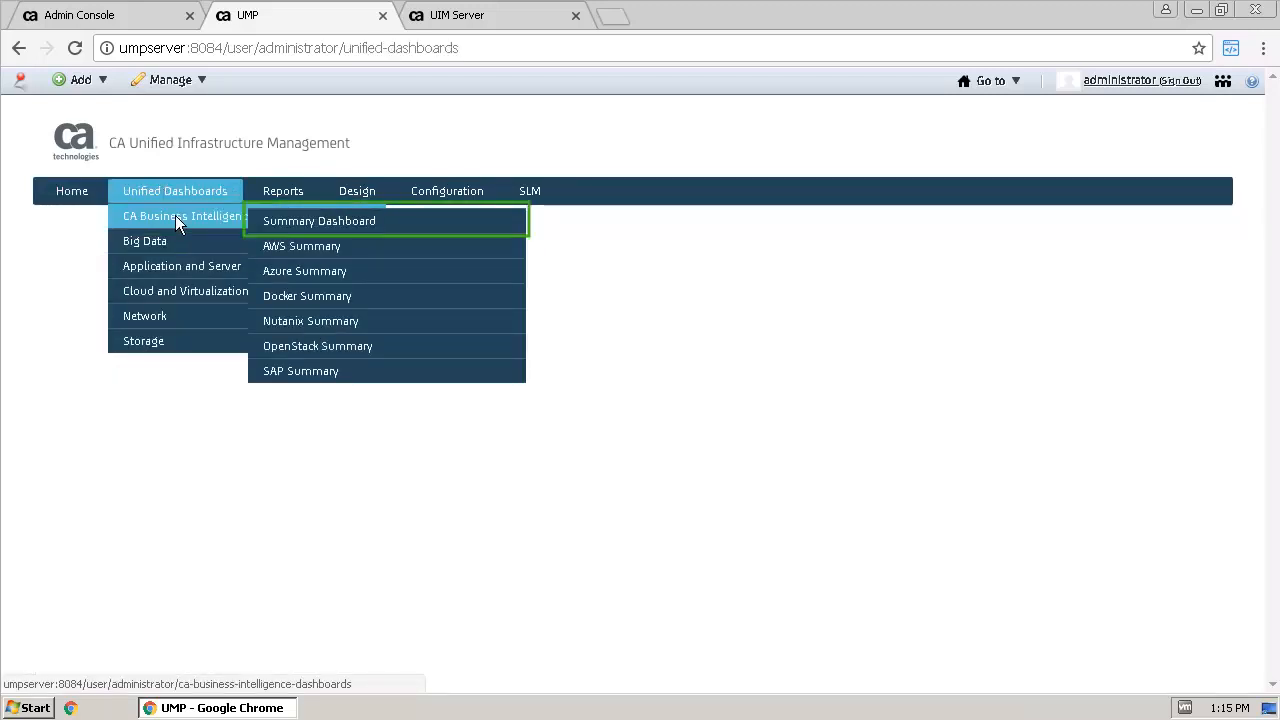
pyautogui.click(358, 228)
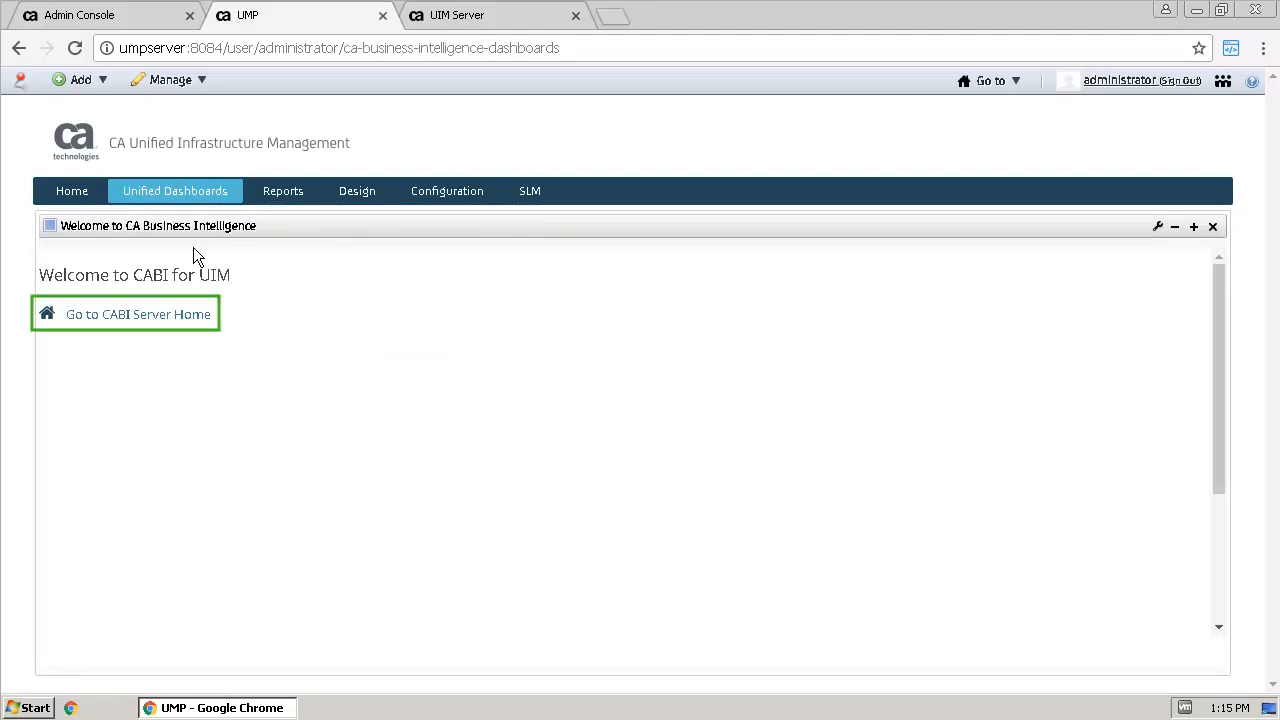
pyautogui.click(139, 315)
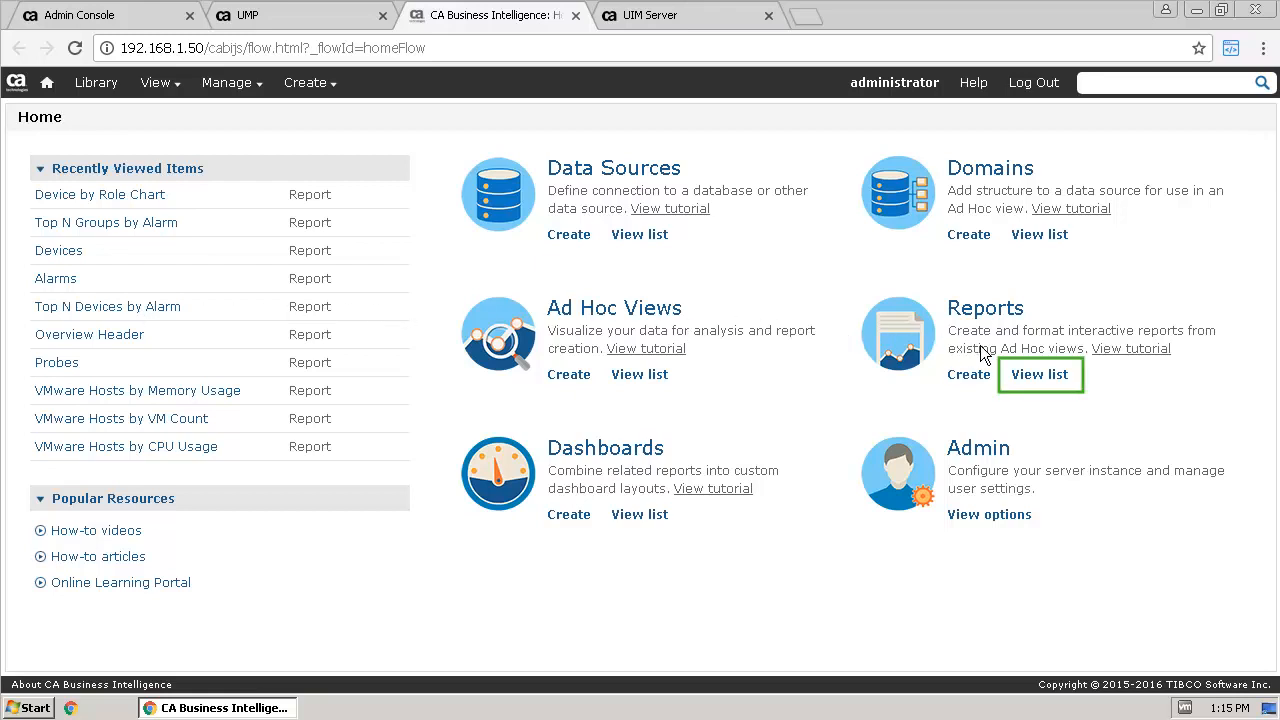
# - List the available reports, search the repository for "trend" and open the Group Trend Report
pyautogui.click(1040, 376)
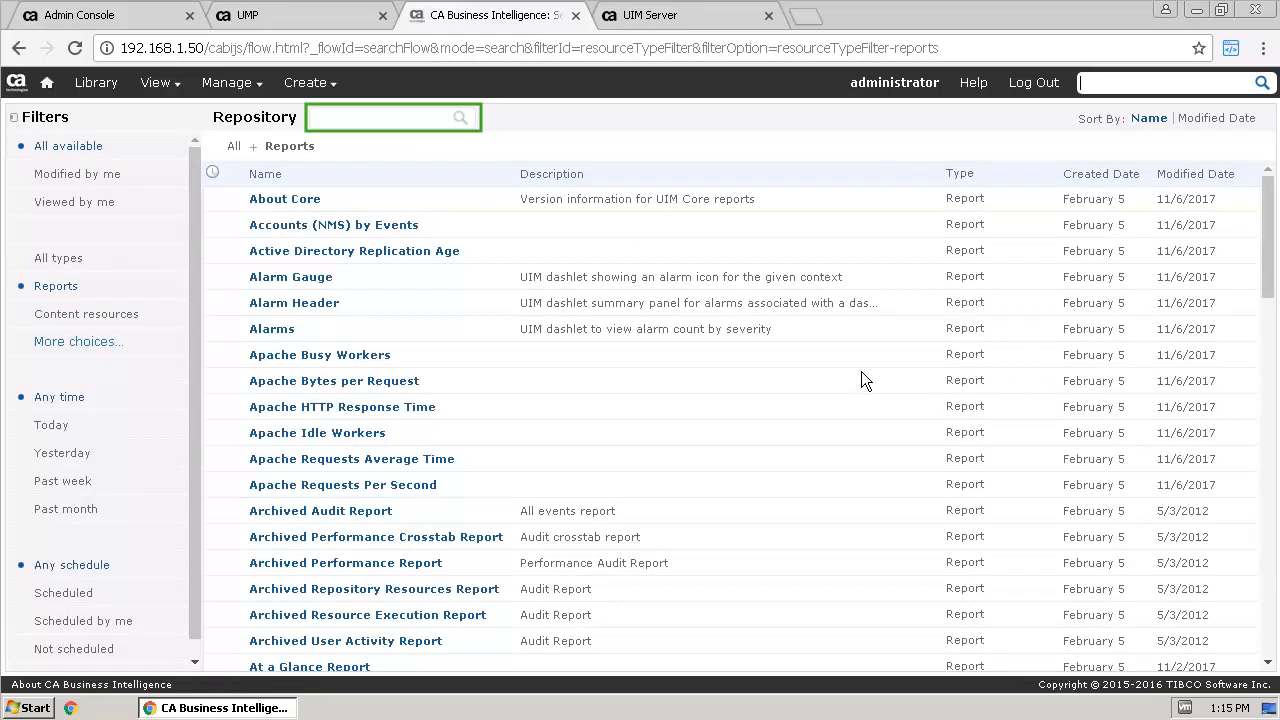
pyautogui.click(365, 122)
pyautogui.write('trend')
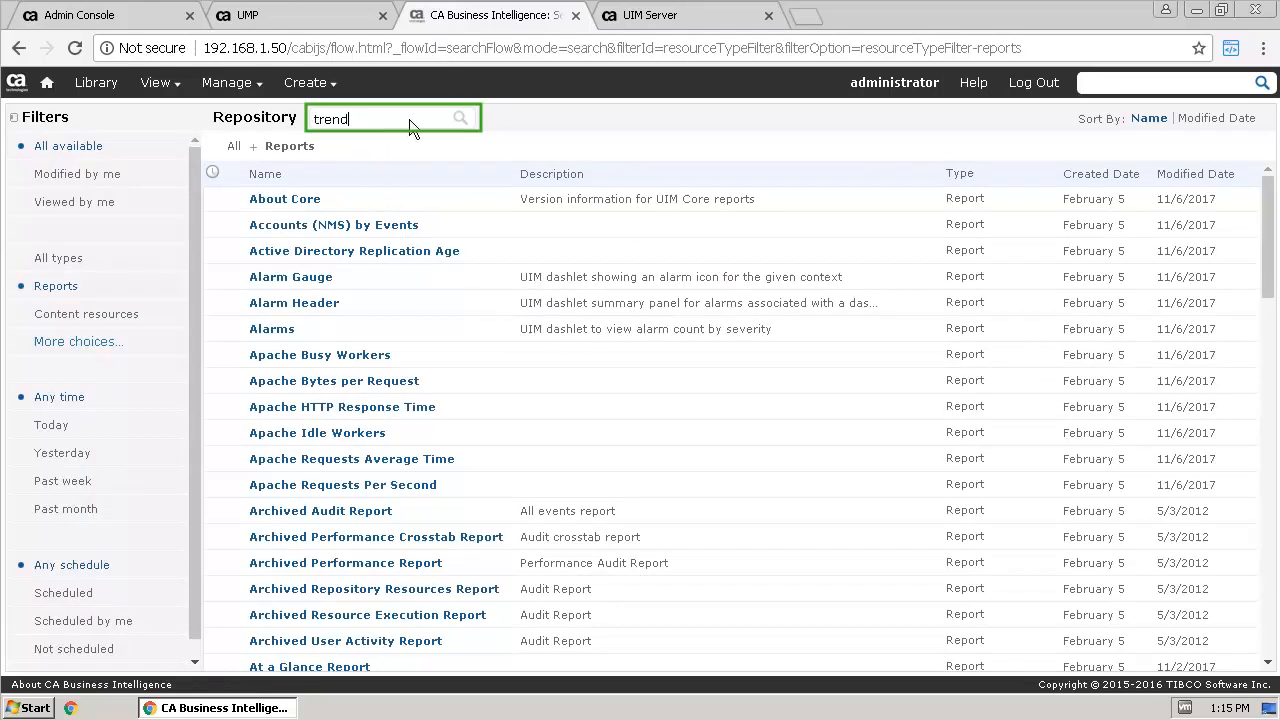
pyautogui.click(458, 116)
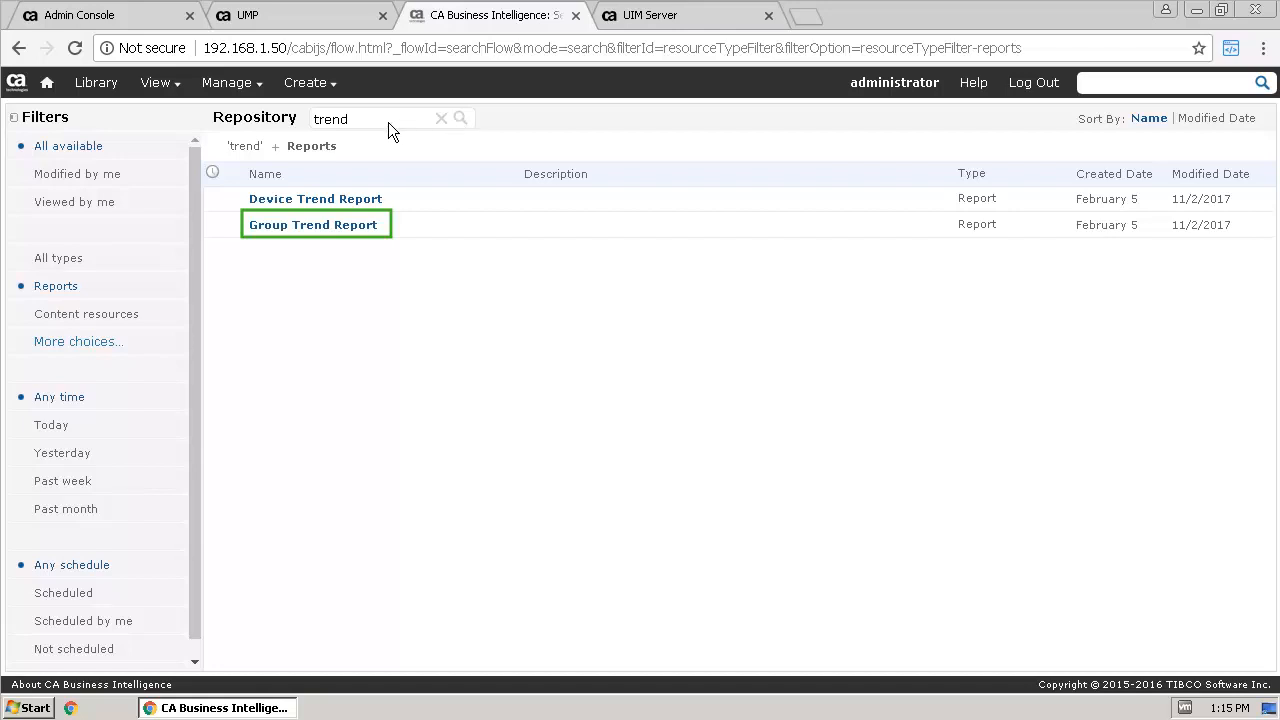
pyautogui.click(298, 224)
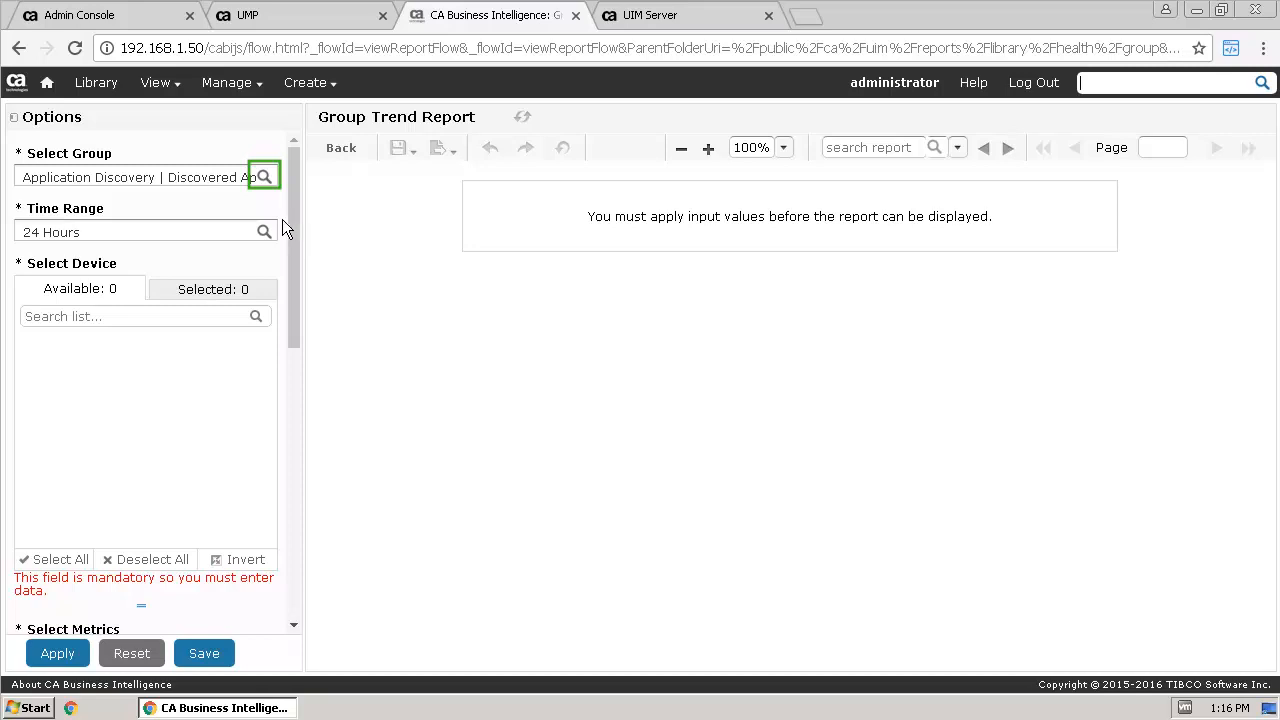
# - Set the report's group to Operating Systems | Windows and include all of its devices
pyautogui.click(265, 176)
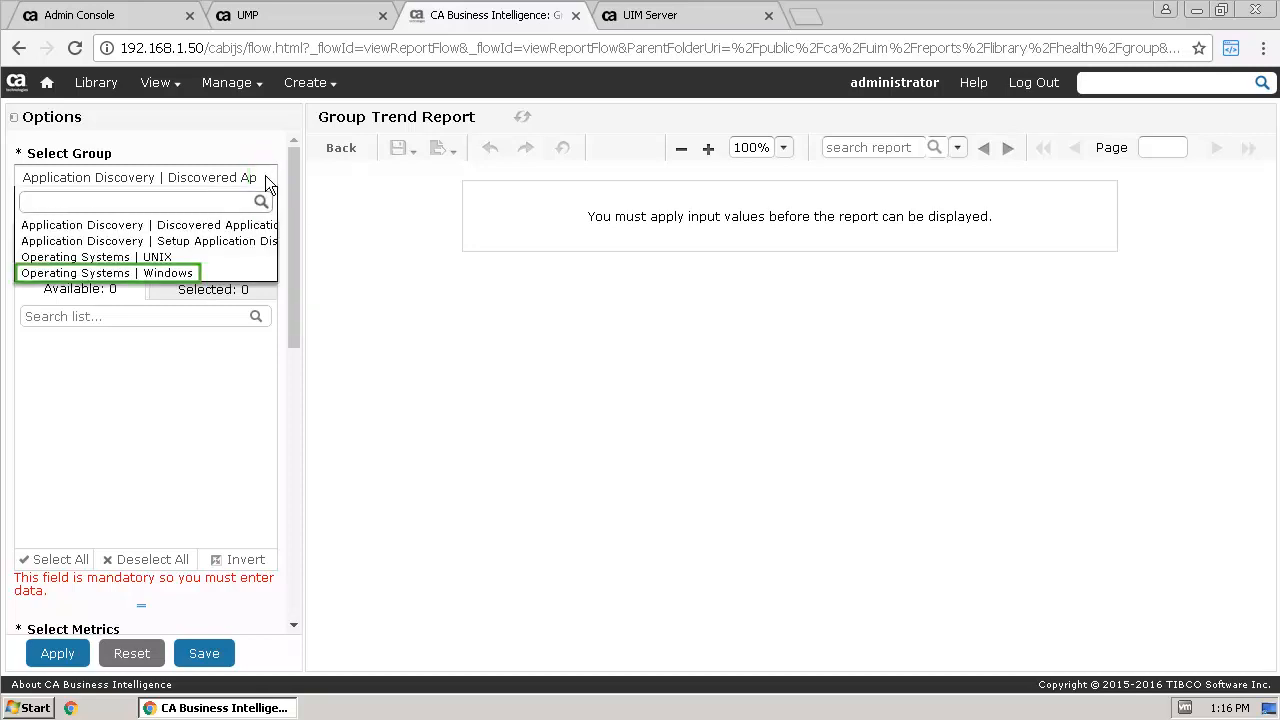
pyautogui.click(137, 272)
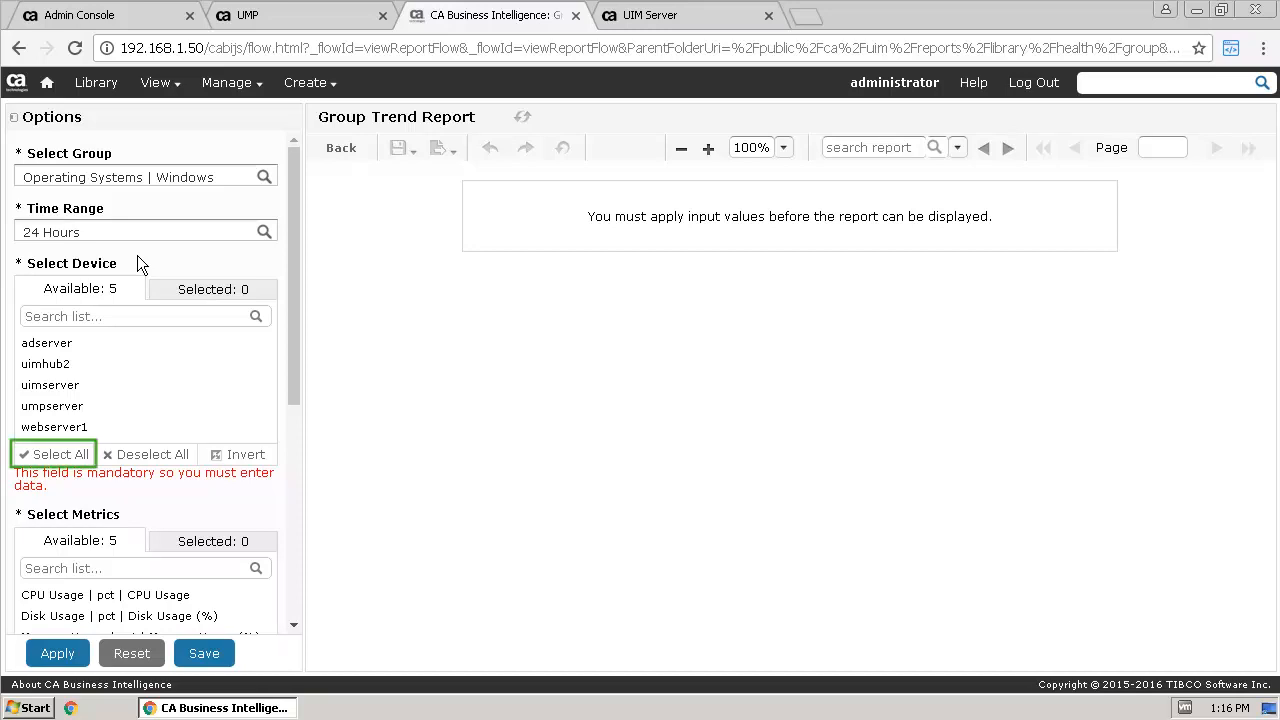
pyautogui.click(44, 456)
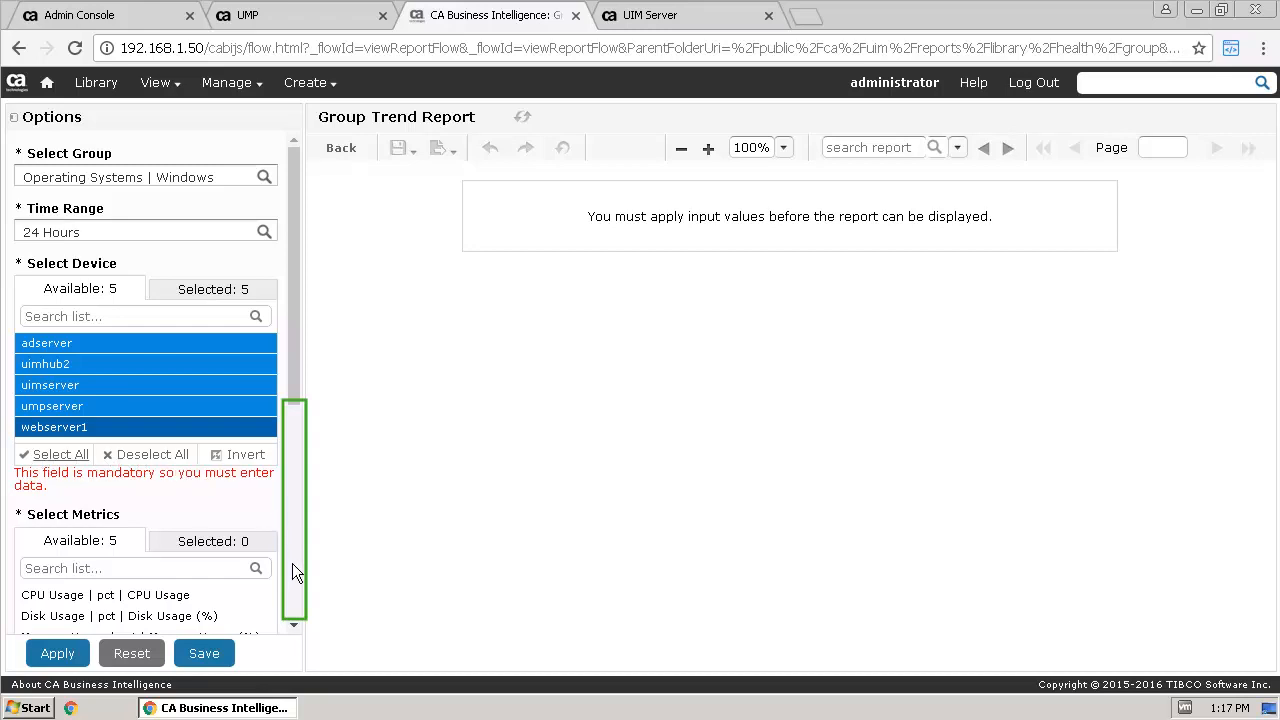
# - Include the CPU Usage, Disk Usage and Memory Usage (%) metrics and generate the Group Trend Report
pyautogui.scroll(-2, 292, 563)
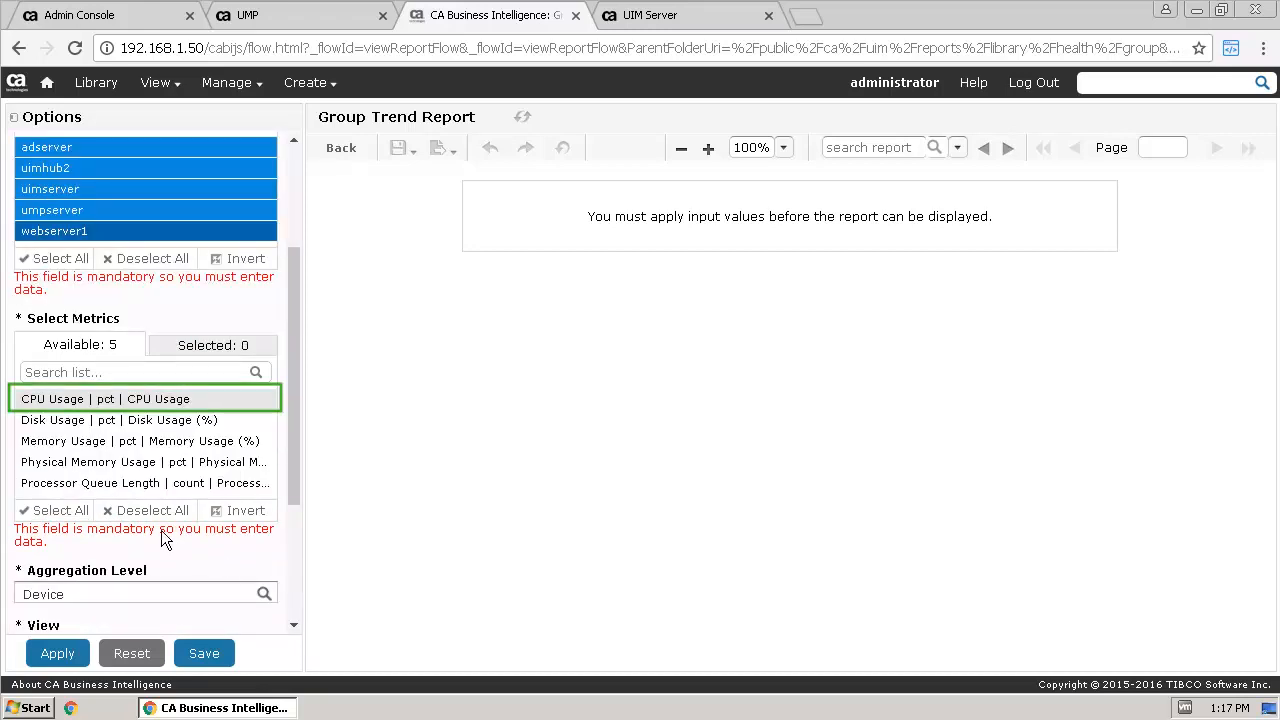
pyautogui.click(103, 399)
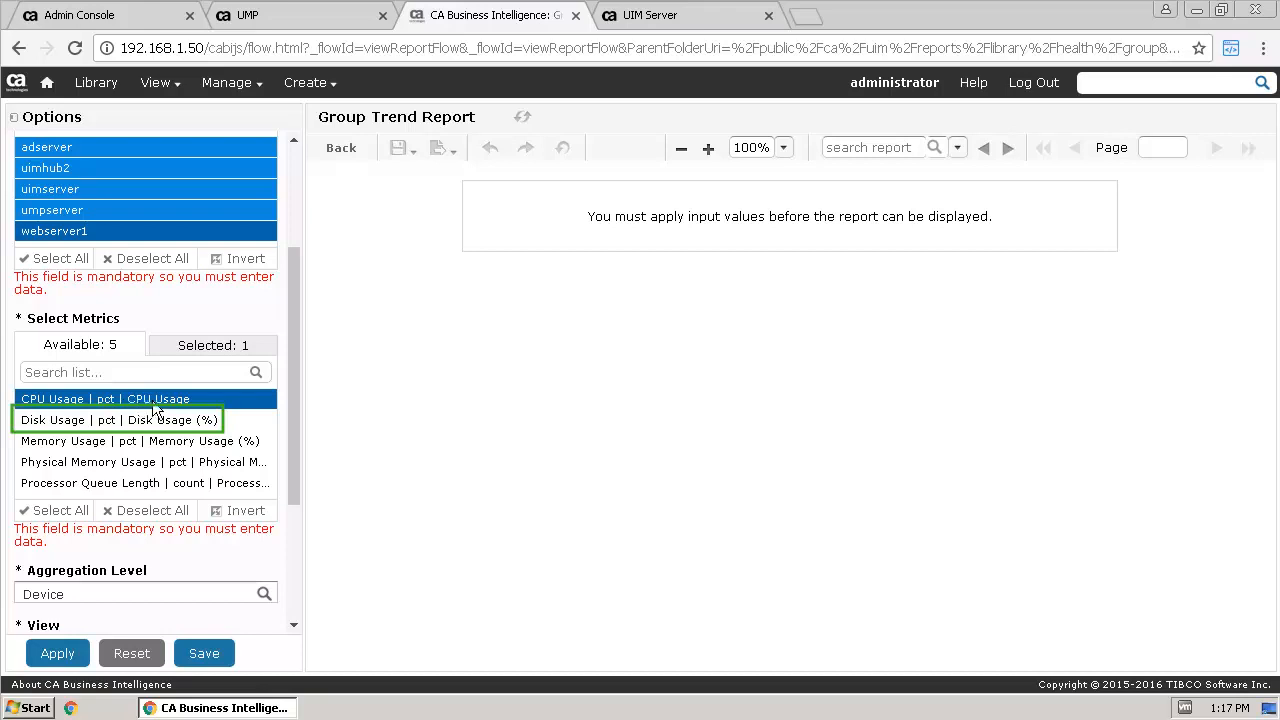
pyautogui.click(192, 417)
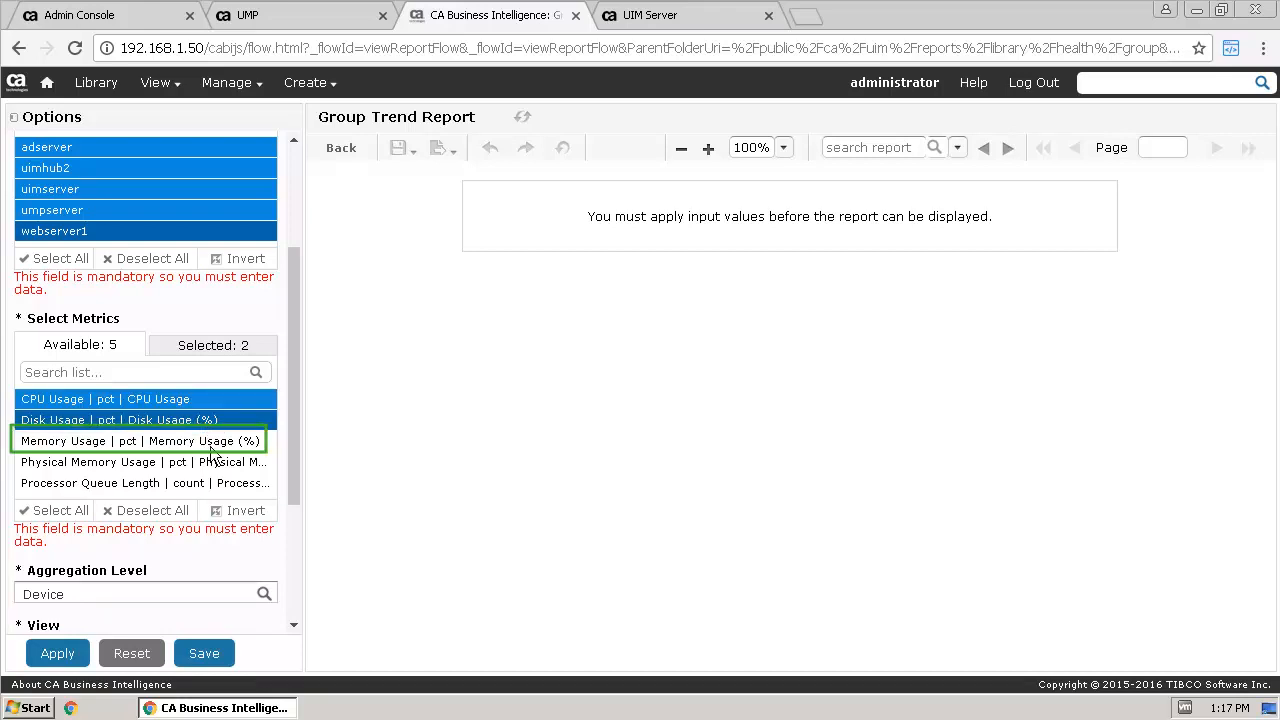
pyautogui.click(211, 448)
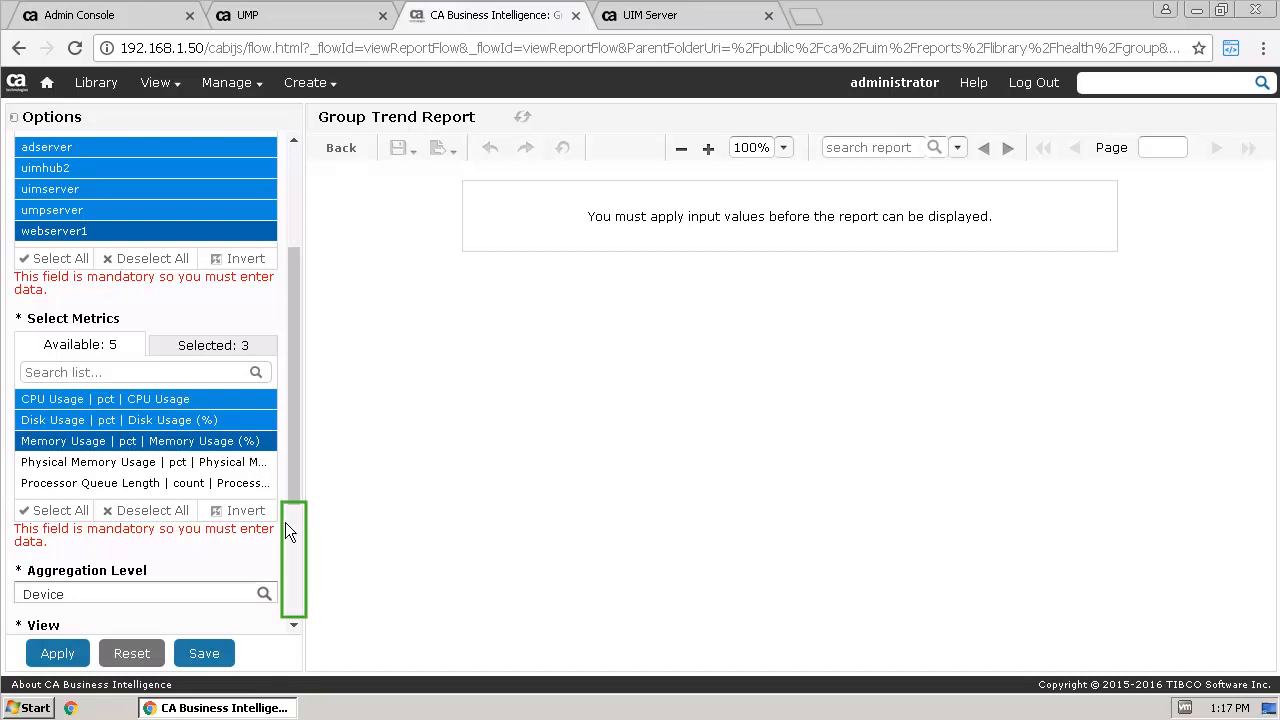
pyautogui.scroll(-3, 289, 569)
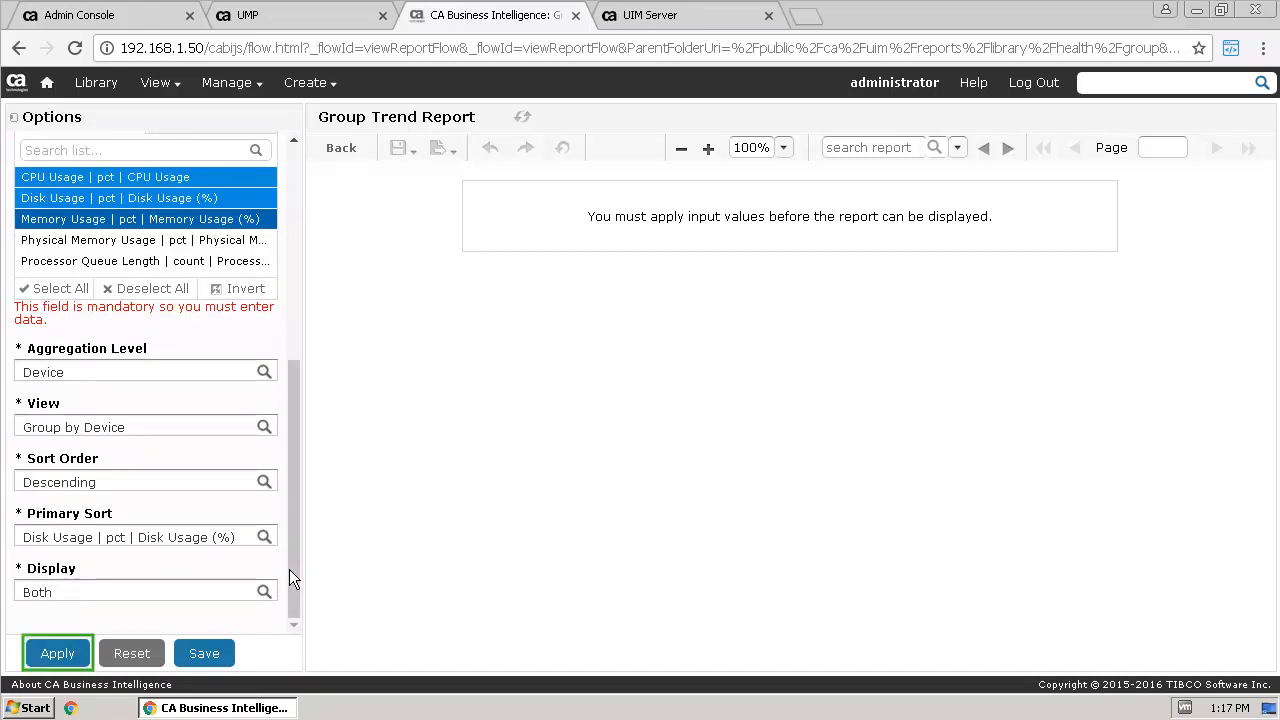
pyautogui.click(59, 660)
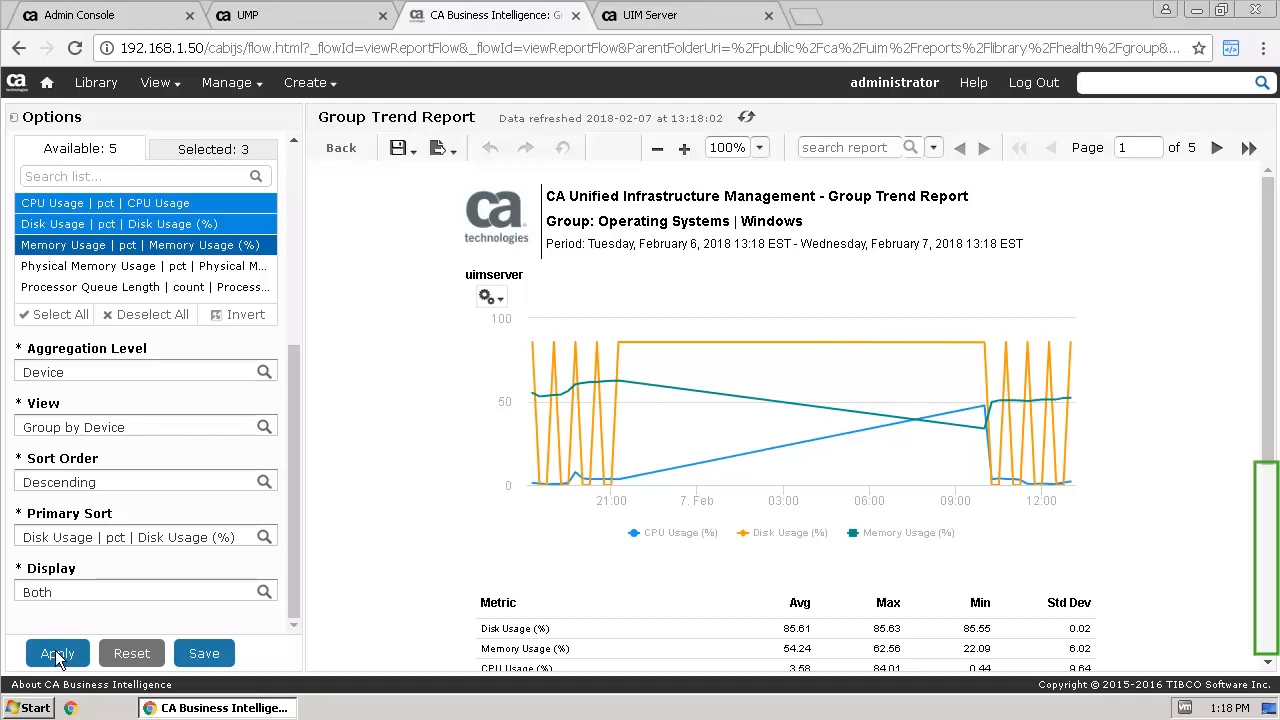
# - Regenerate the Group Trend Report with its view set to Group by Metric and page through to its last page
pyautogui.click(1270, 612)
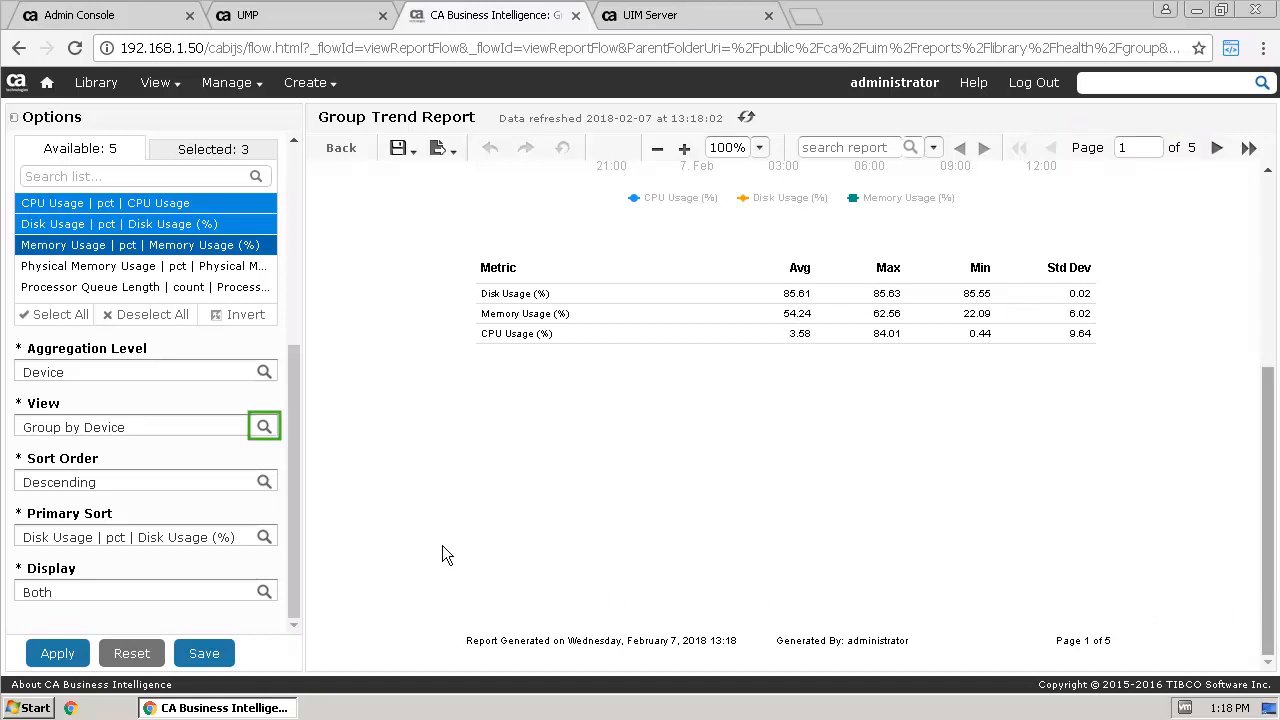
pyautogui.click(258, 428)
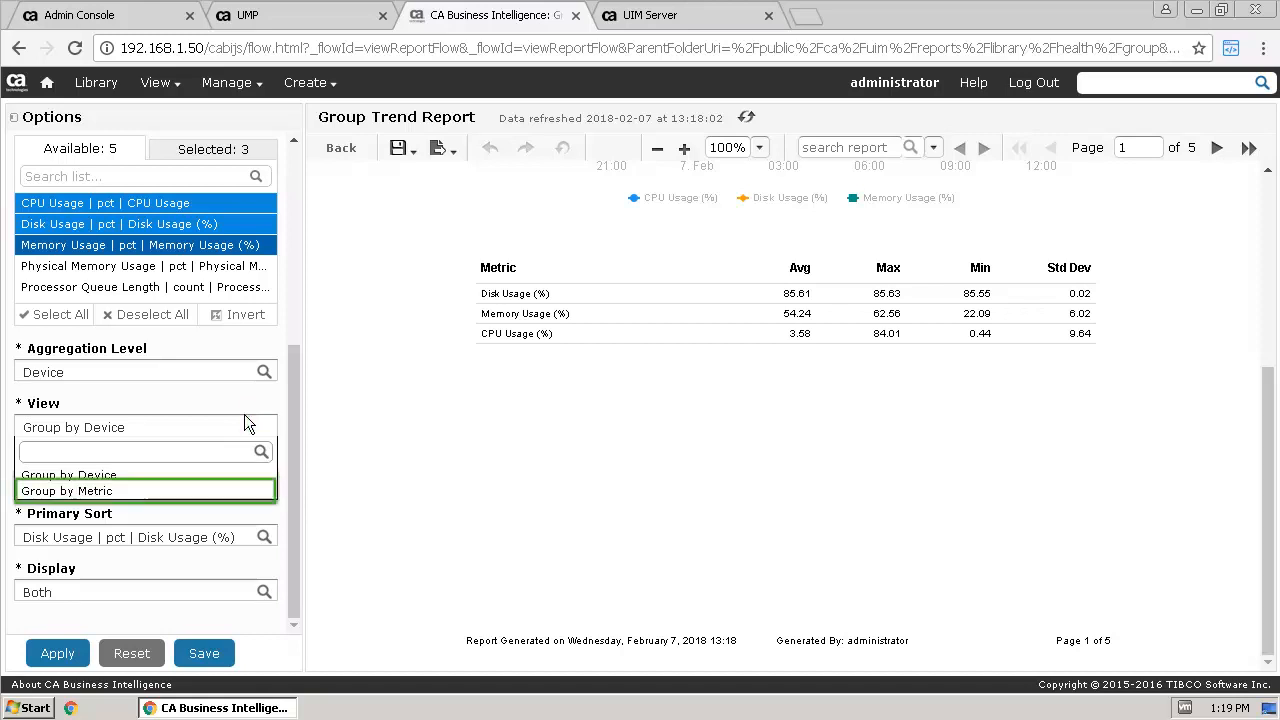
pyautogui.click(78, 491)
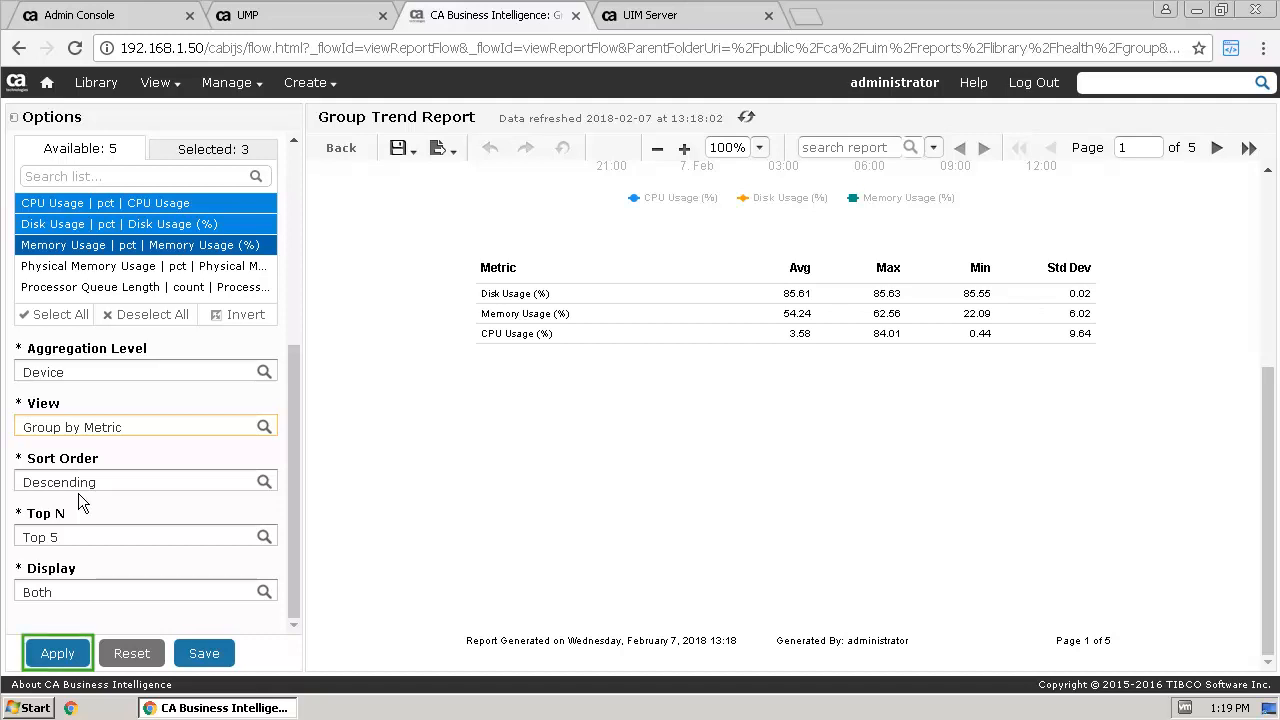
pyautogui.click(57, 653)
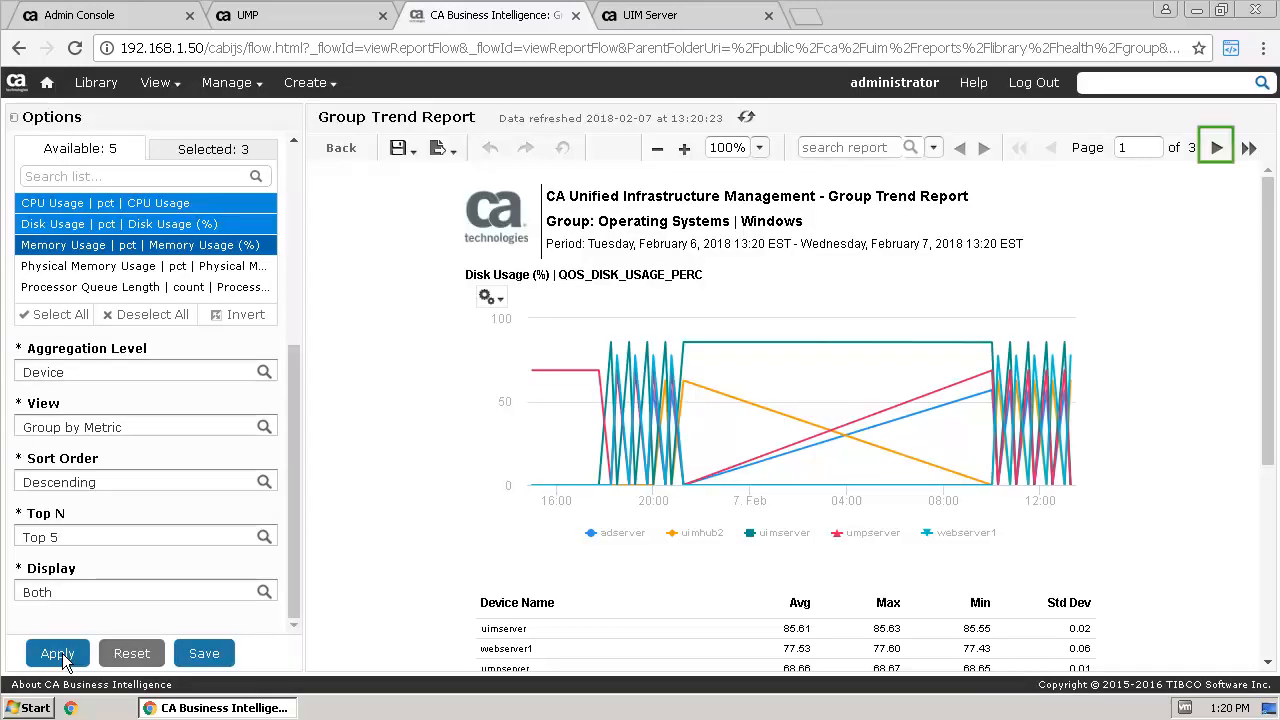
pyautogui.click(1216, 148)
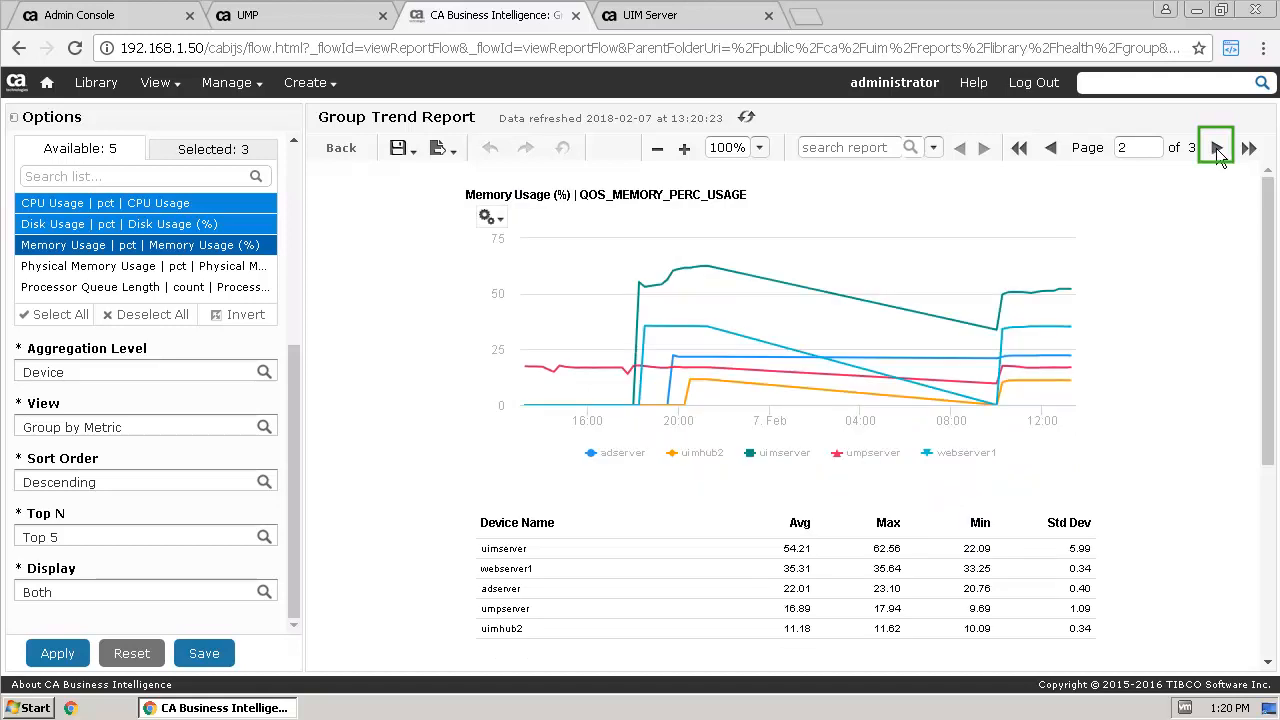
pyautogui.click(1217, 148)
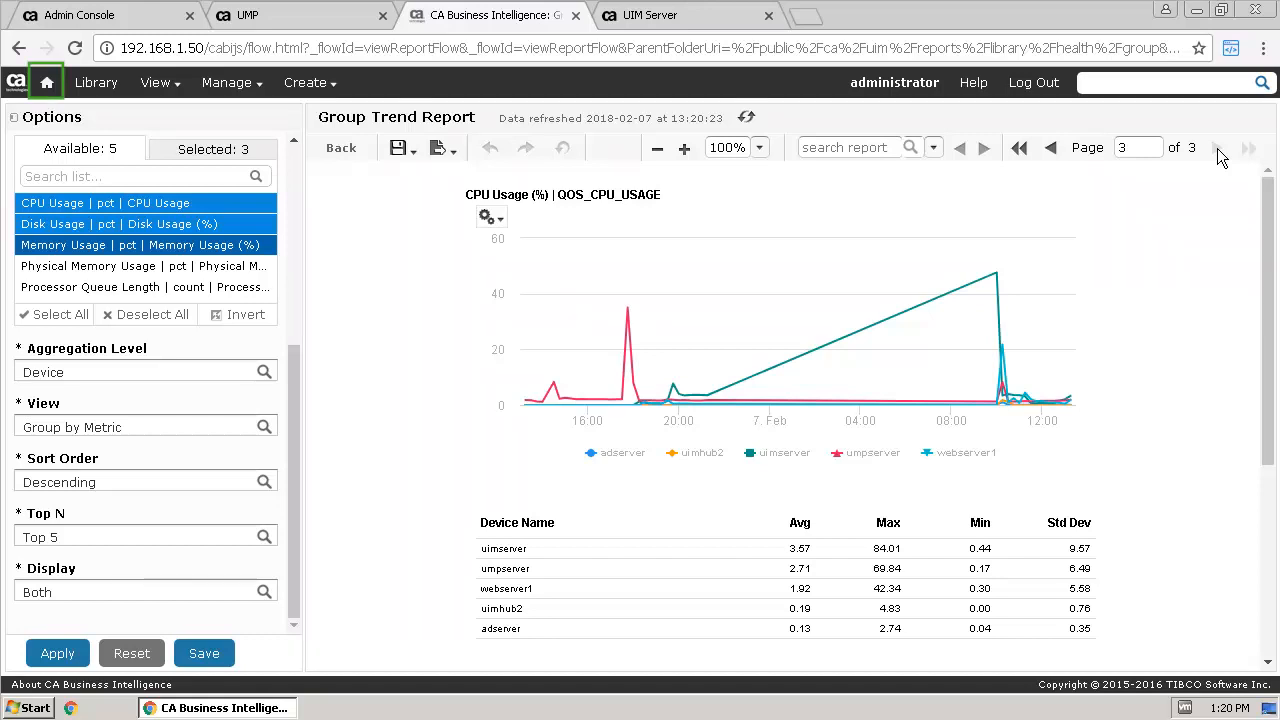
# - Return to the CABI home, search the report list for "top" and open the Top N Report
pyautogui.click(46, 83)
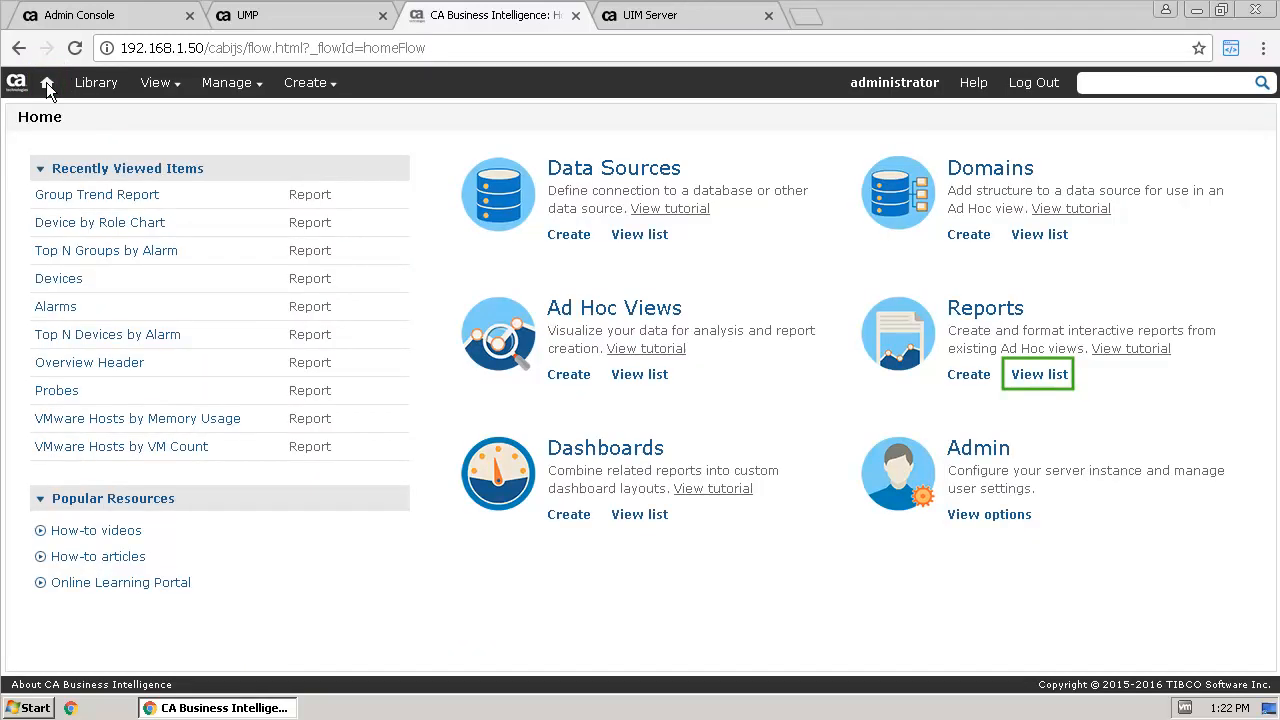
pyautogui.click(1047, 376)
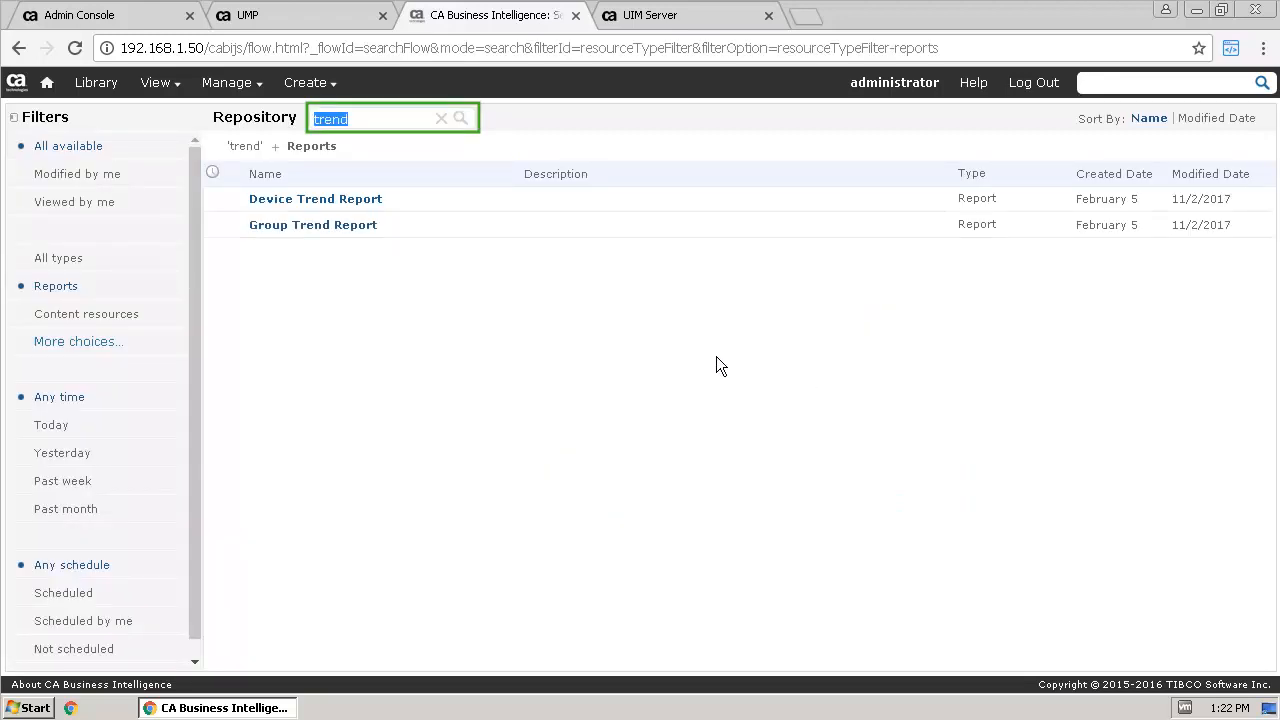
pyautogui.write('top')
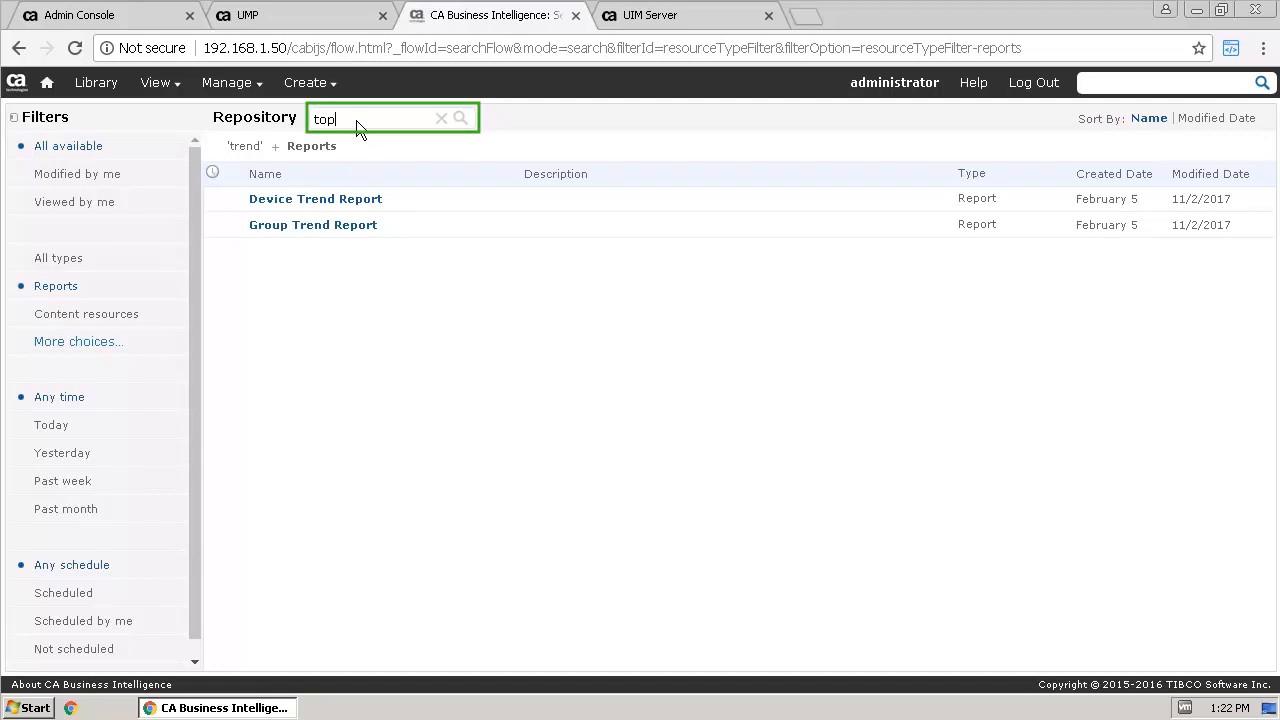
pyautogui.click(456, 118)
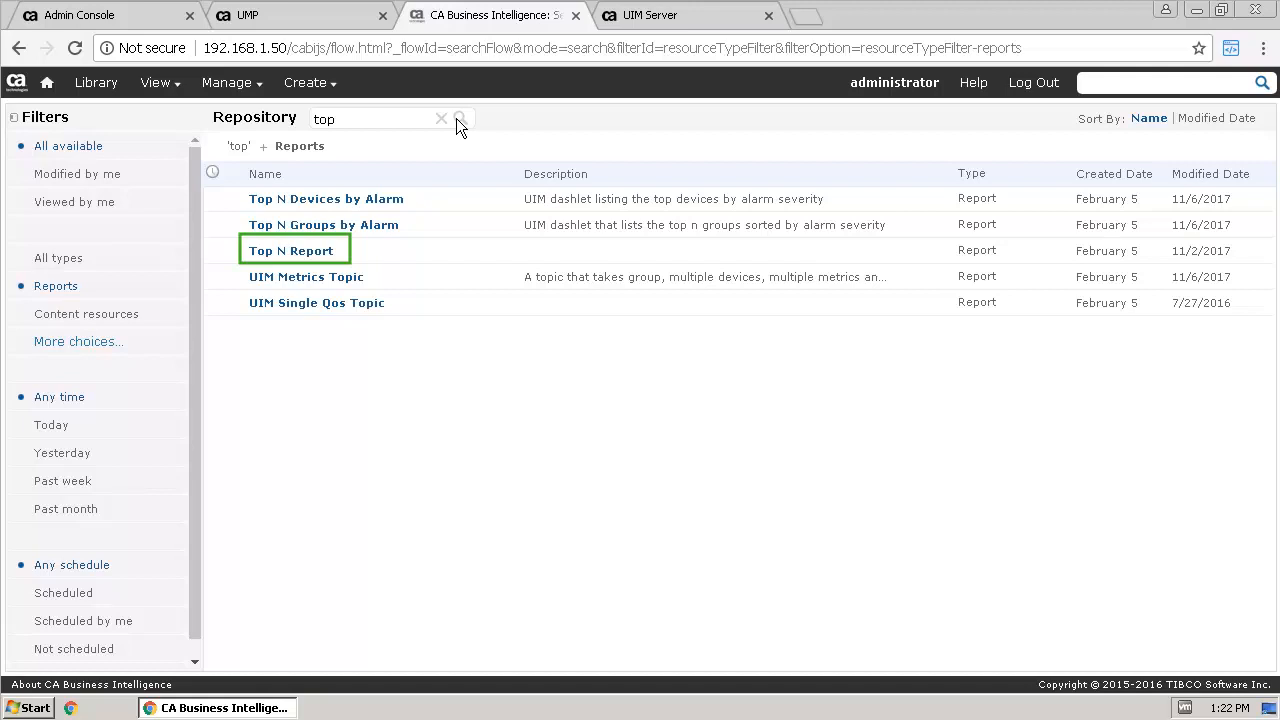
pyautogui.click(306, 250)
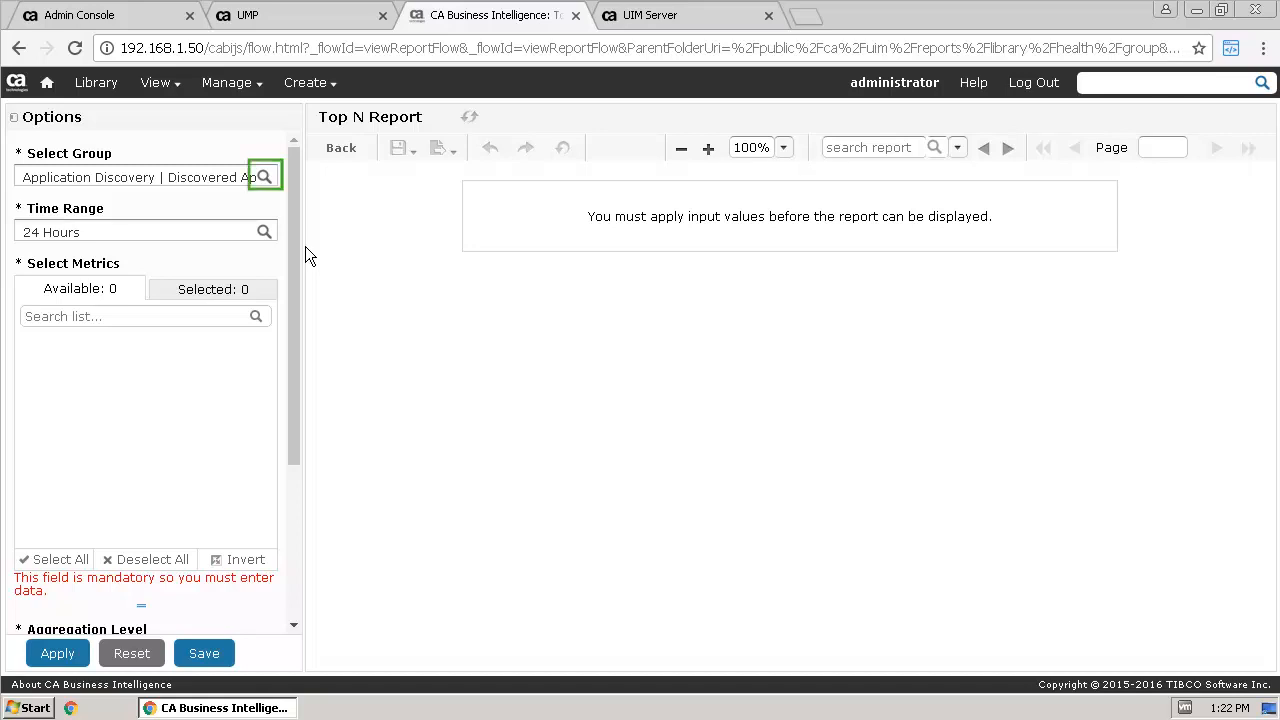
# - Set the Top N Report's group to Operating Systems | Windows and include the CPU, Disk and Memory Usage metrics
pyautogui.click(264, 176)
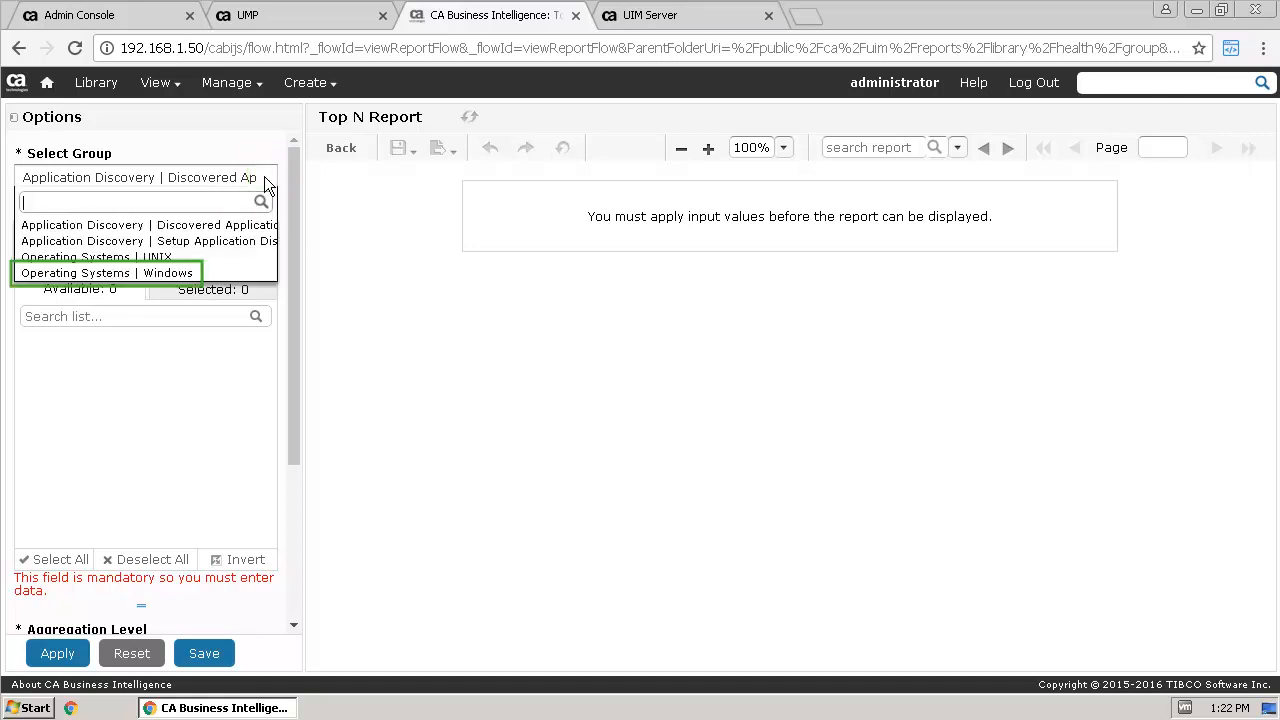
pyautogui.click(168, 276)
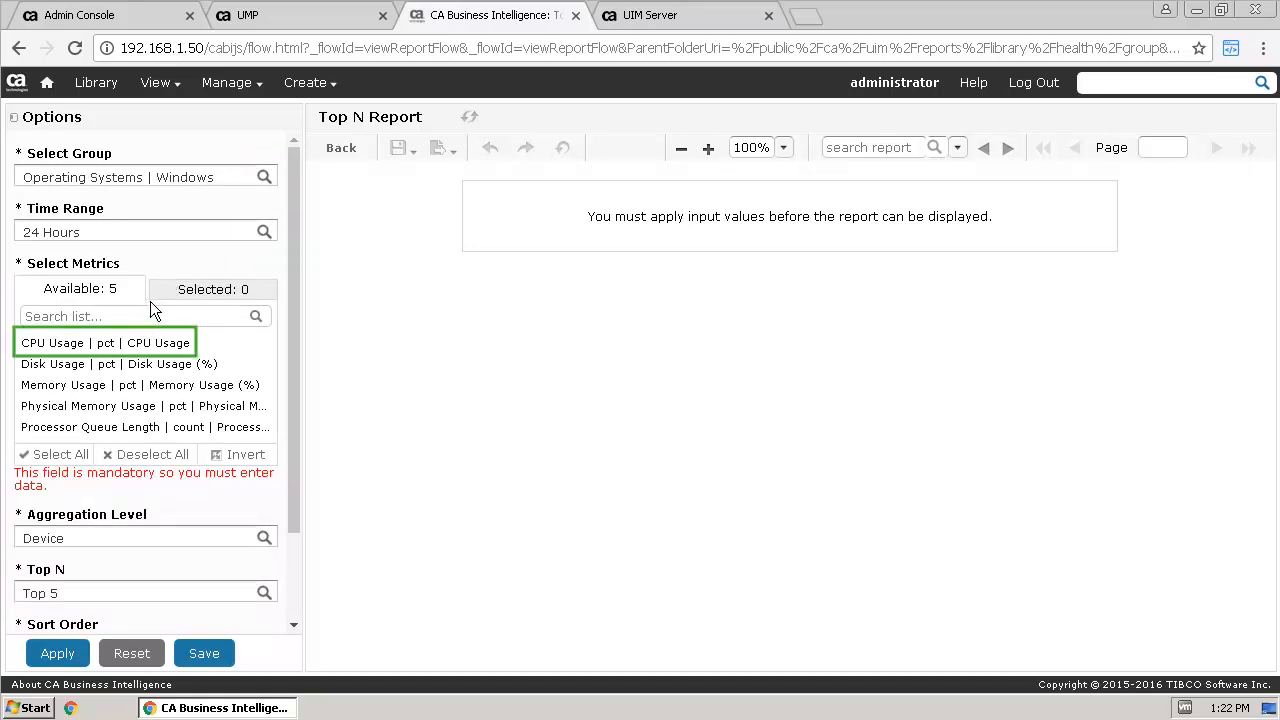
pyautogui.click(148, 343)
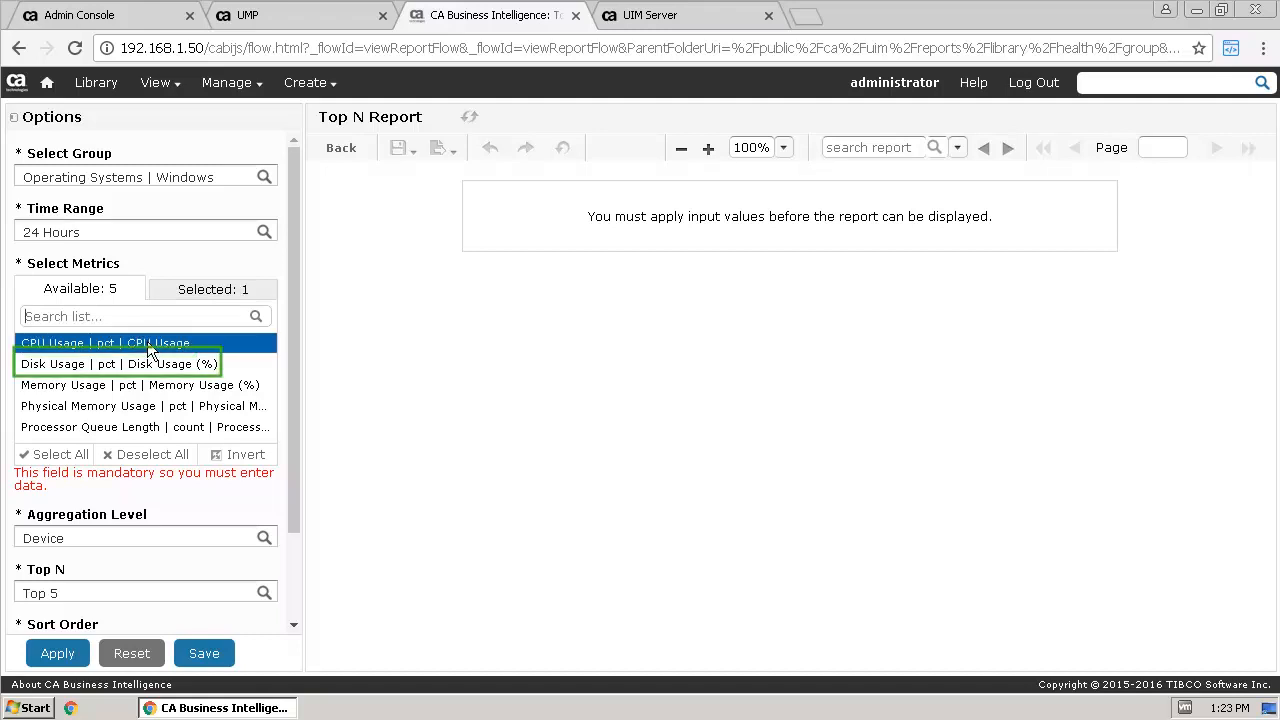
pyautogui.click(137, 364)
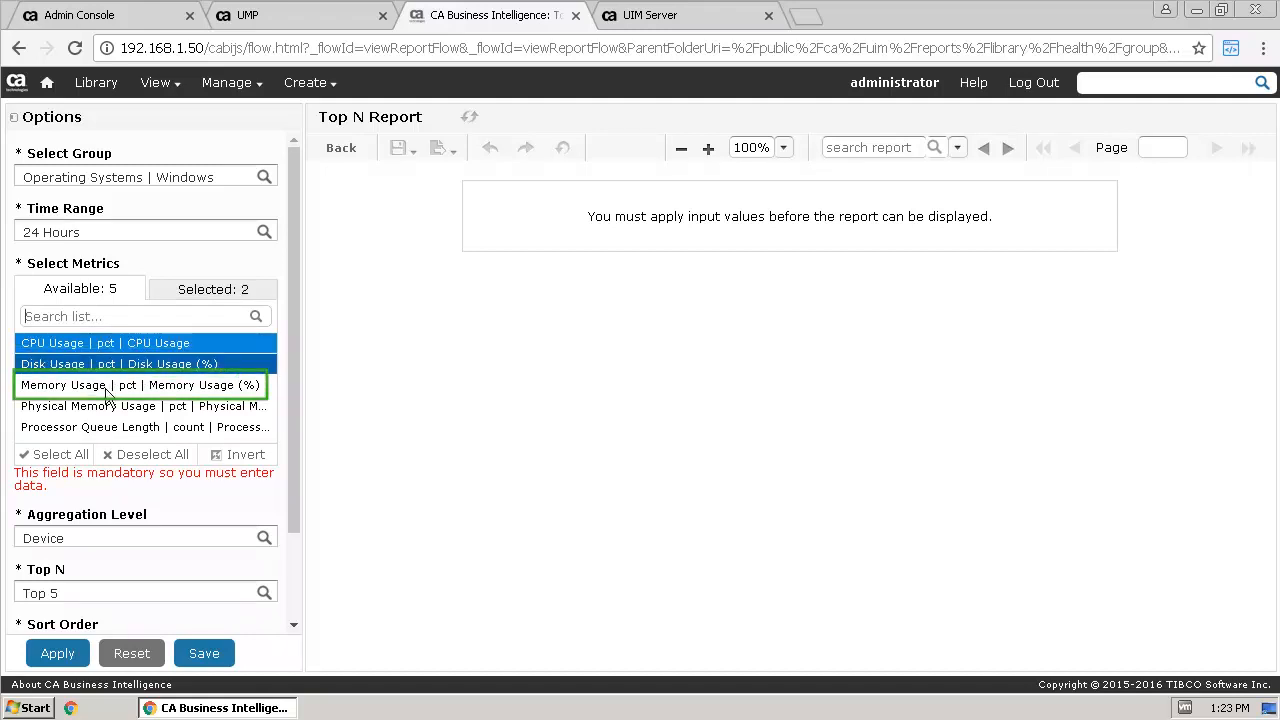
pyautogui.click(106, 390)
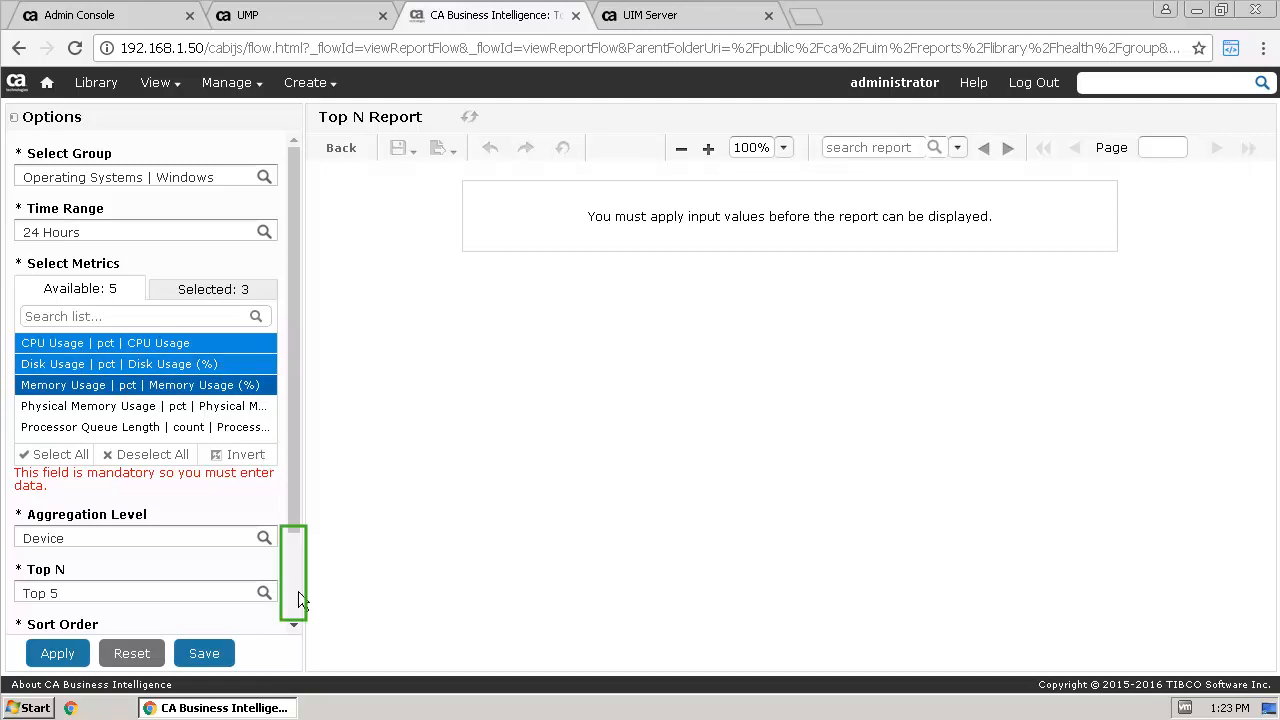
# - Set the Top N Report's sort order to Ascending and generate the report
pyautogui.scroll(-2, 298, 591)
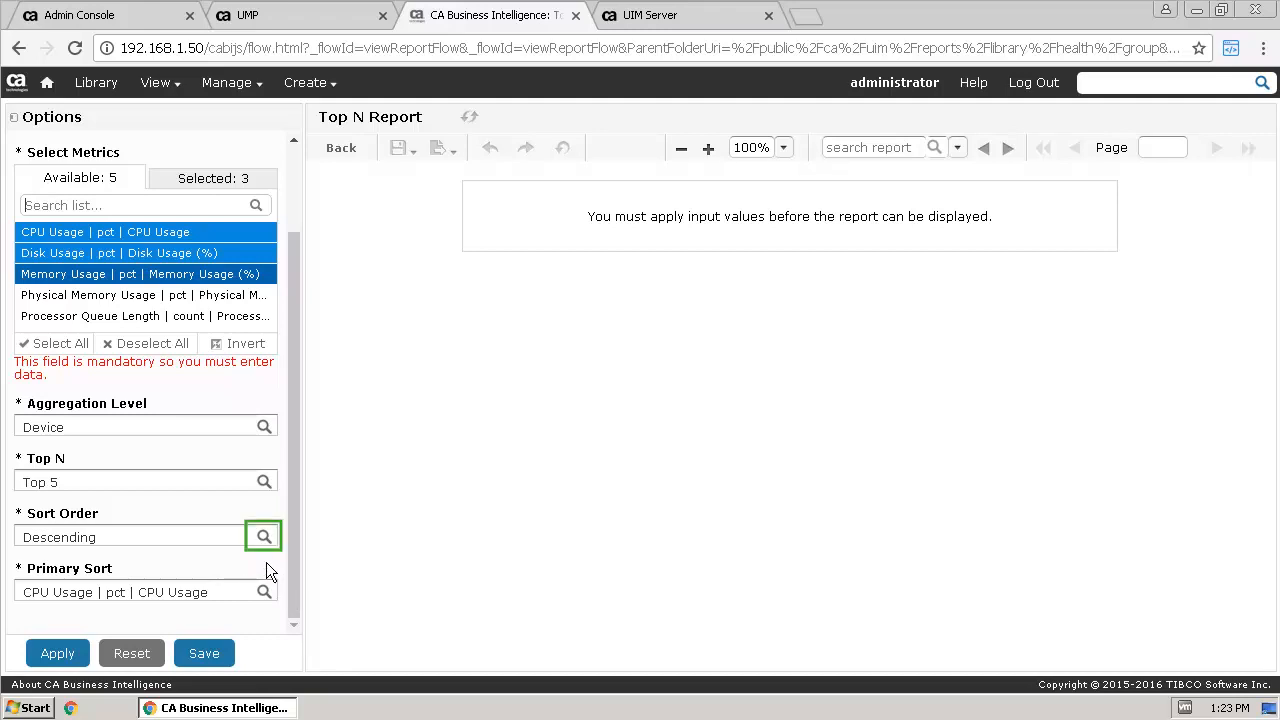
pyautogui.click(264, 537)
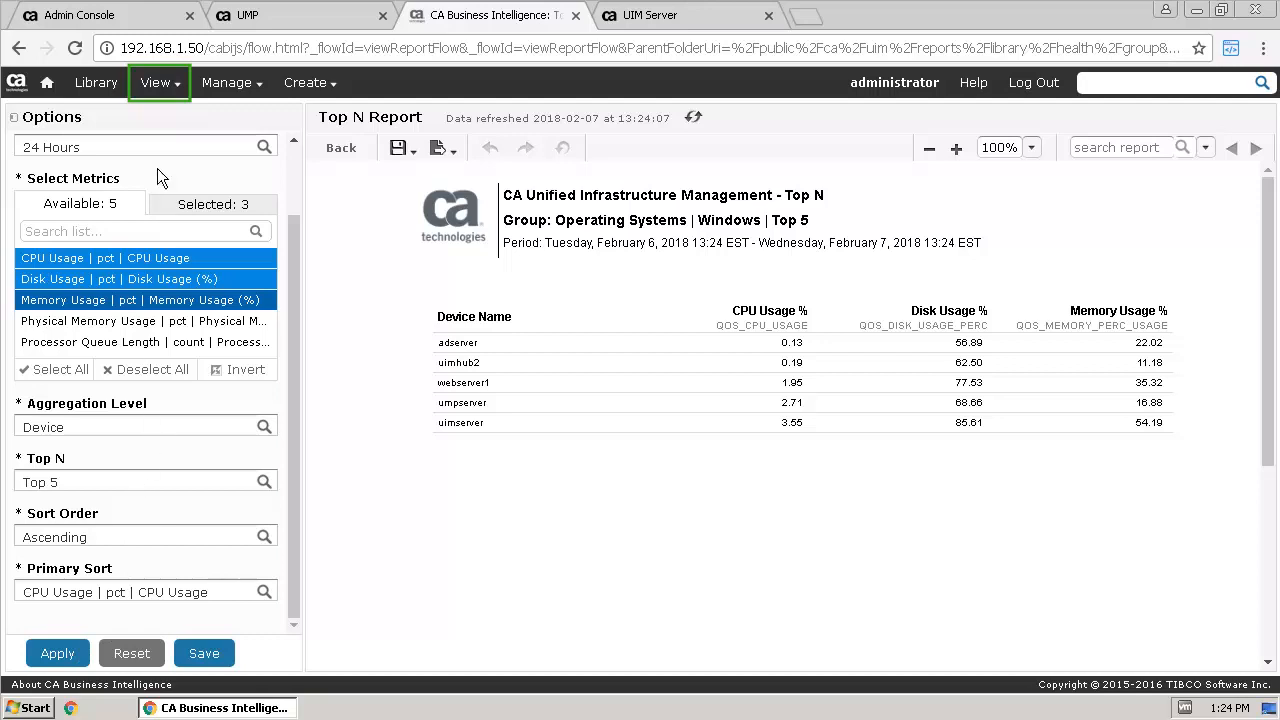
# - Browse the repository to Public/ca/Unified Infrastructure Management/reports/library/health/device and open the At a Glance Report
pyautogui.click(158, 84)
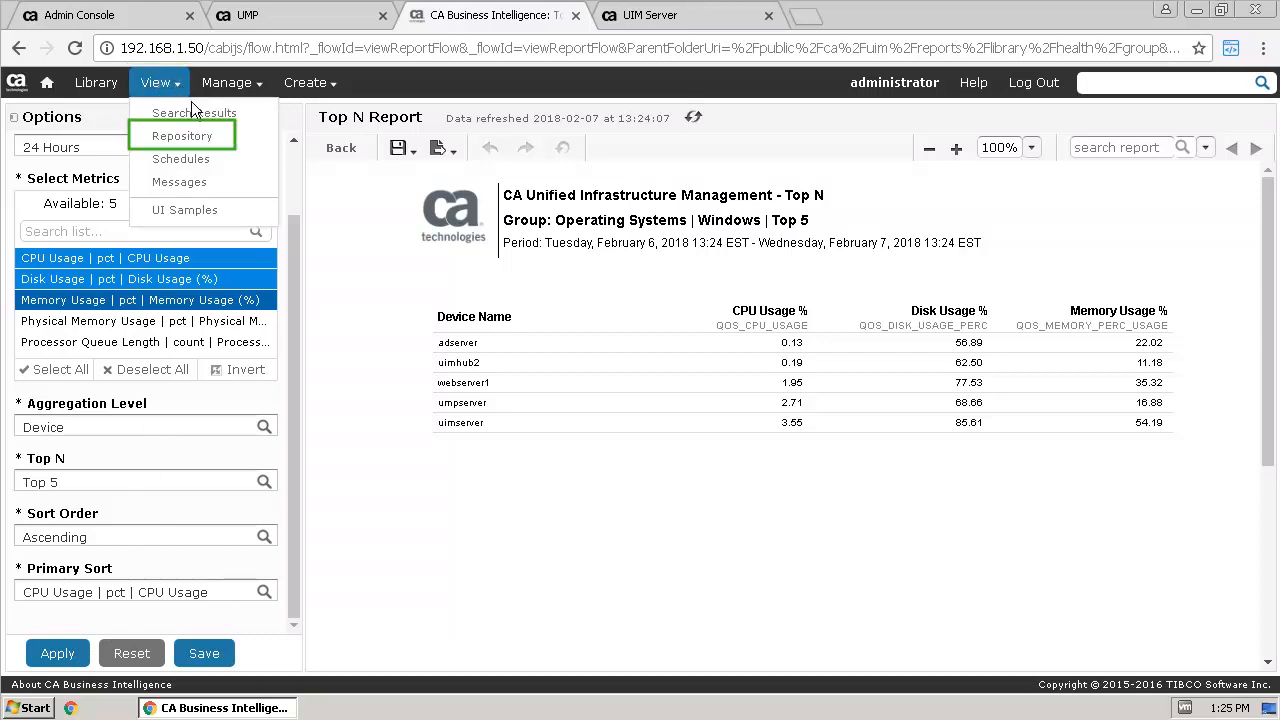
pyautogui.click(182, 137)
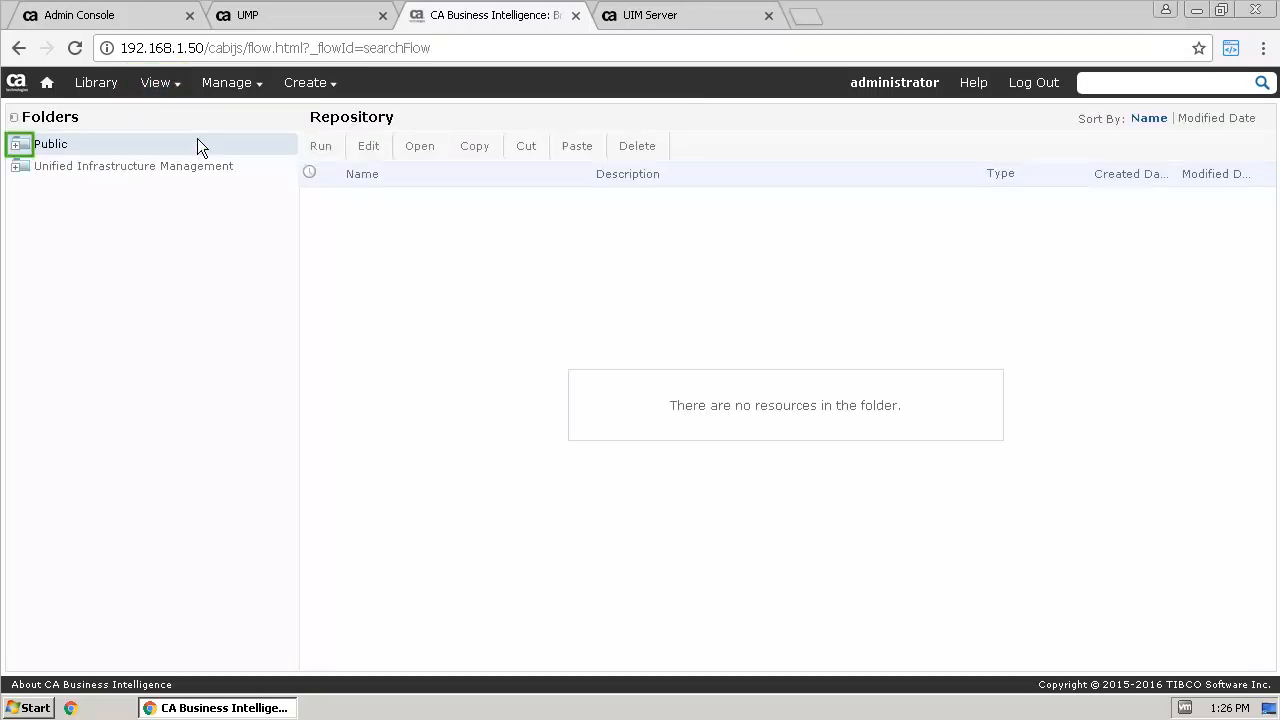
pyautogui.click(19, 145)
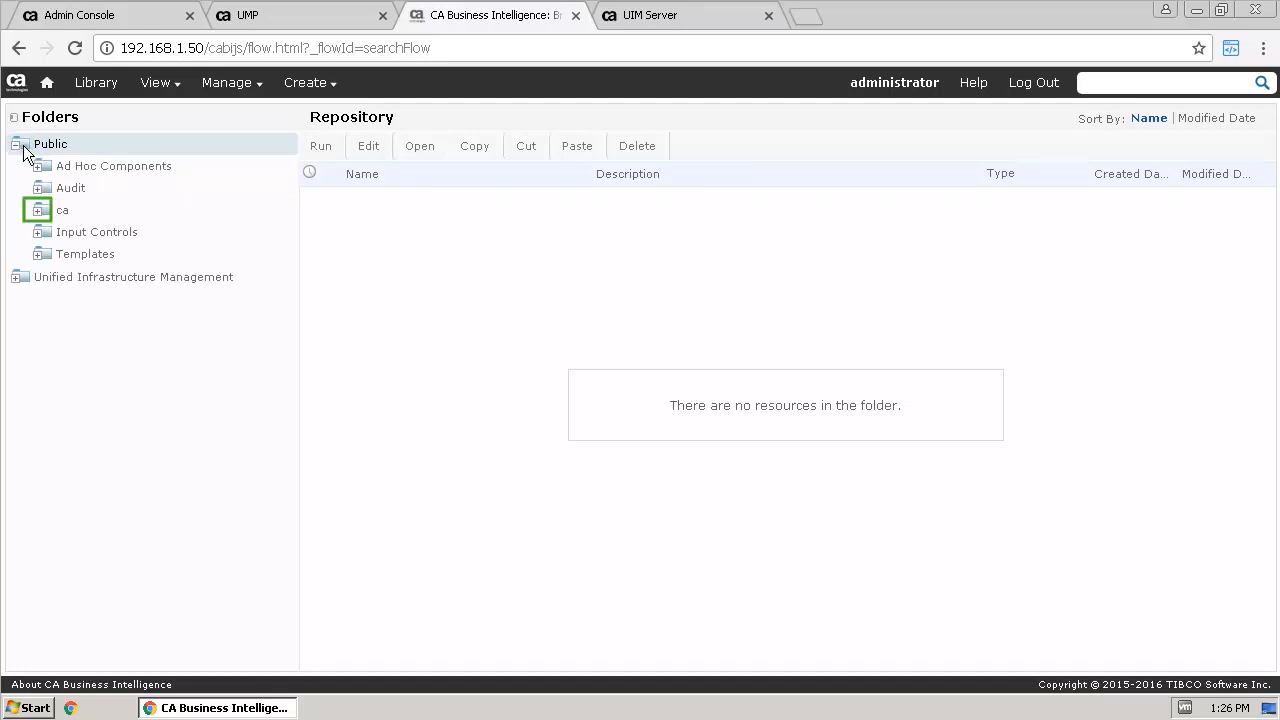
pyautogui.click(39, 211)
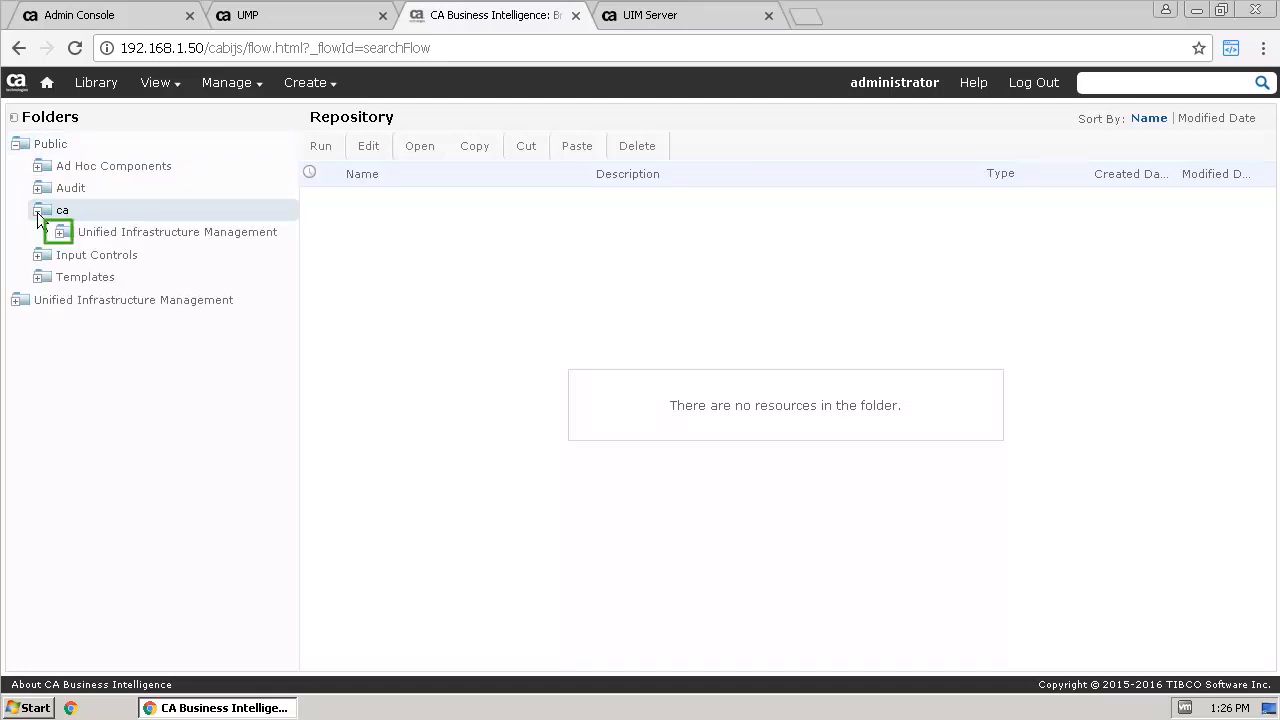
pyautogui.click(60, 233)
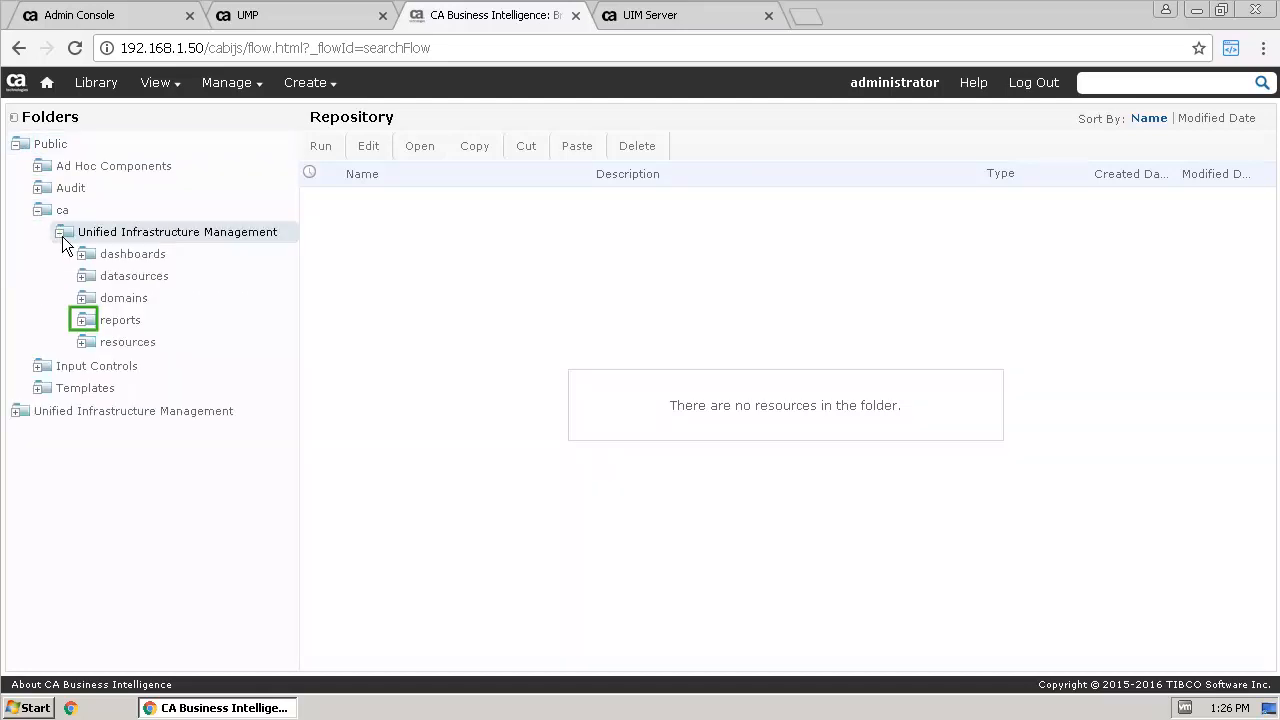
pyautogui.click(82, 320)
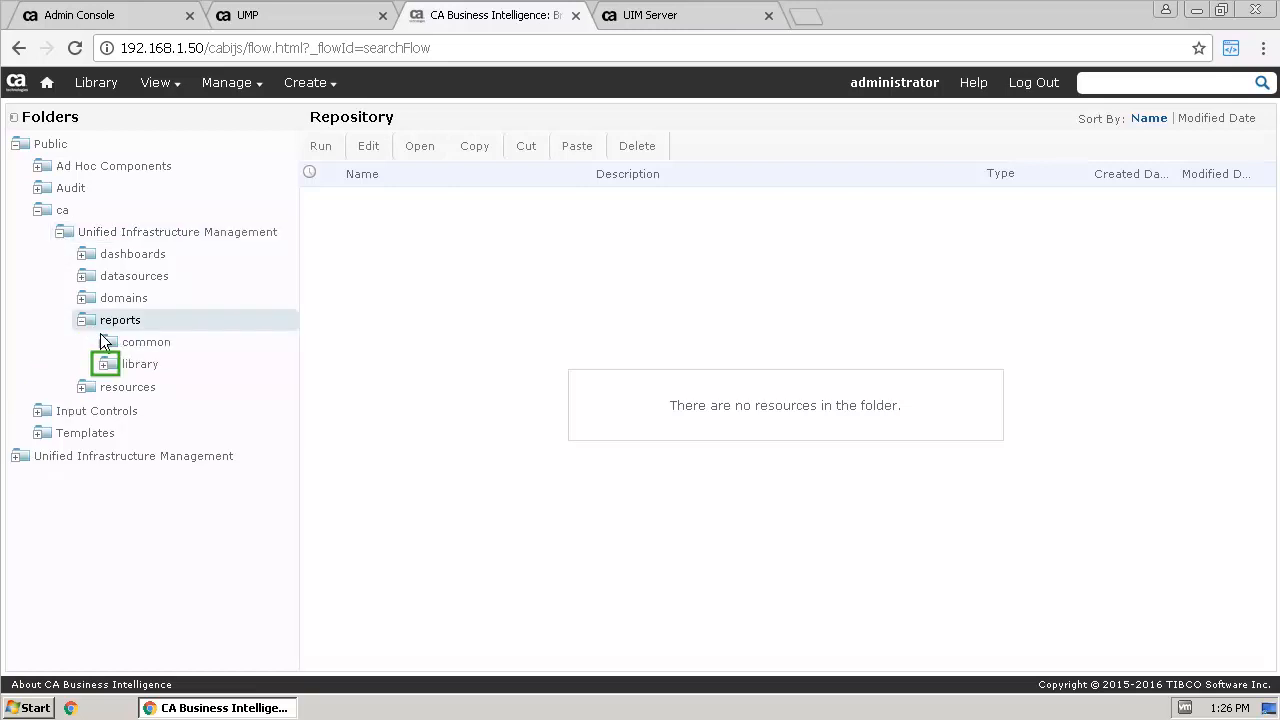
pyautogui.click(104, 365)
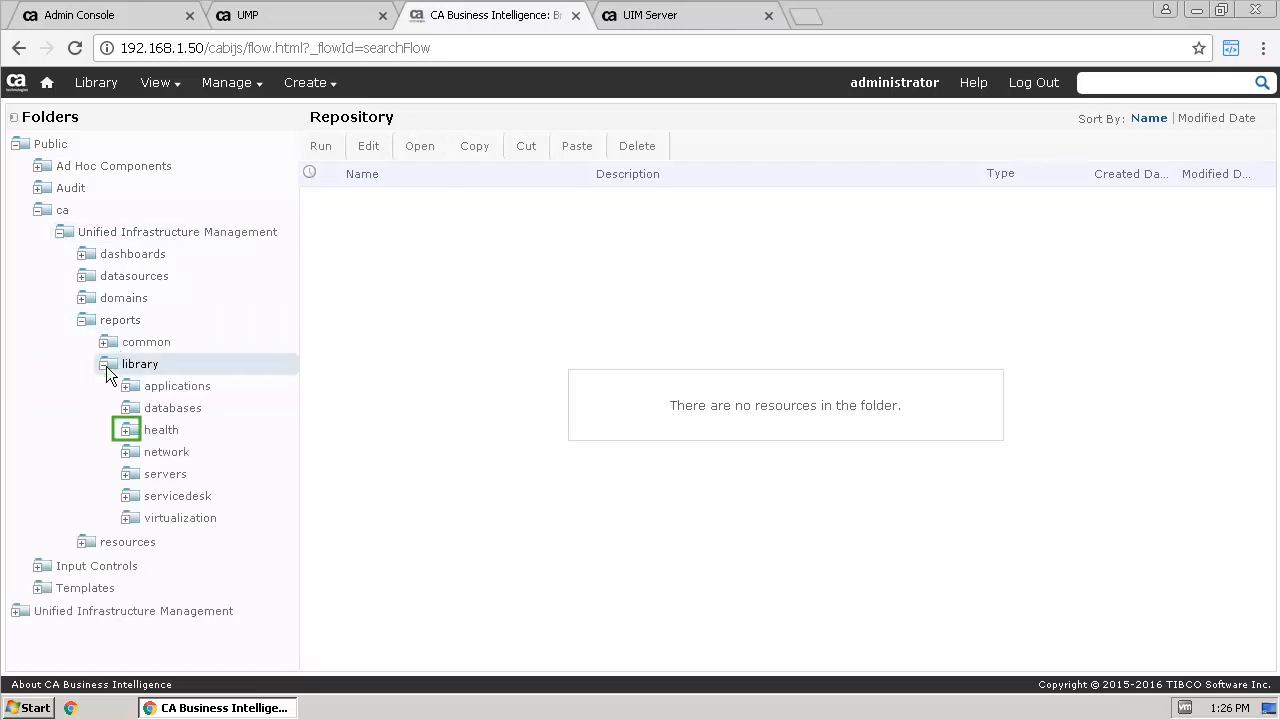
pyautogui.click(127, 431)
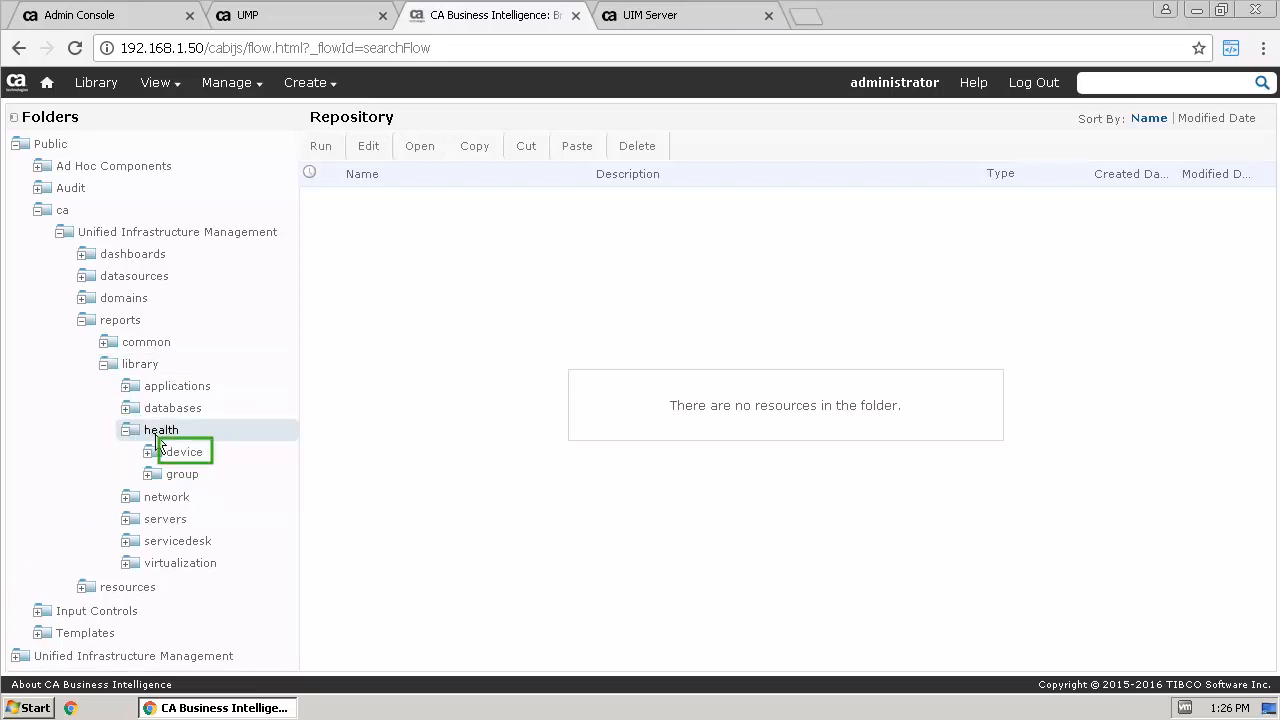
pyautogui.click(169, 457)
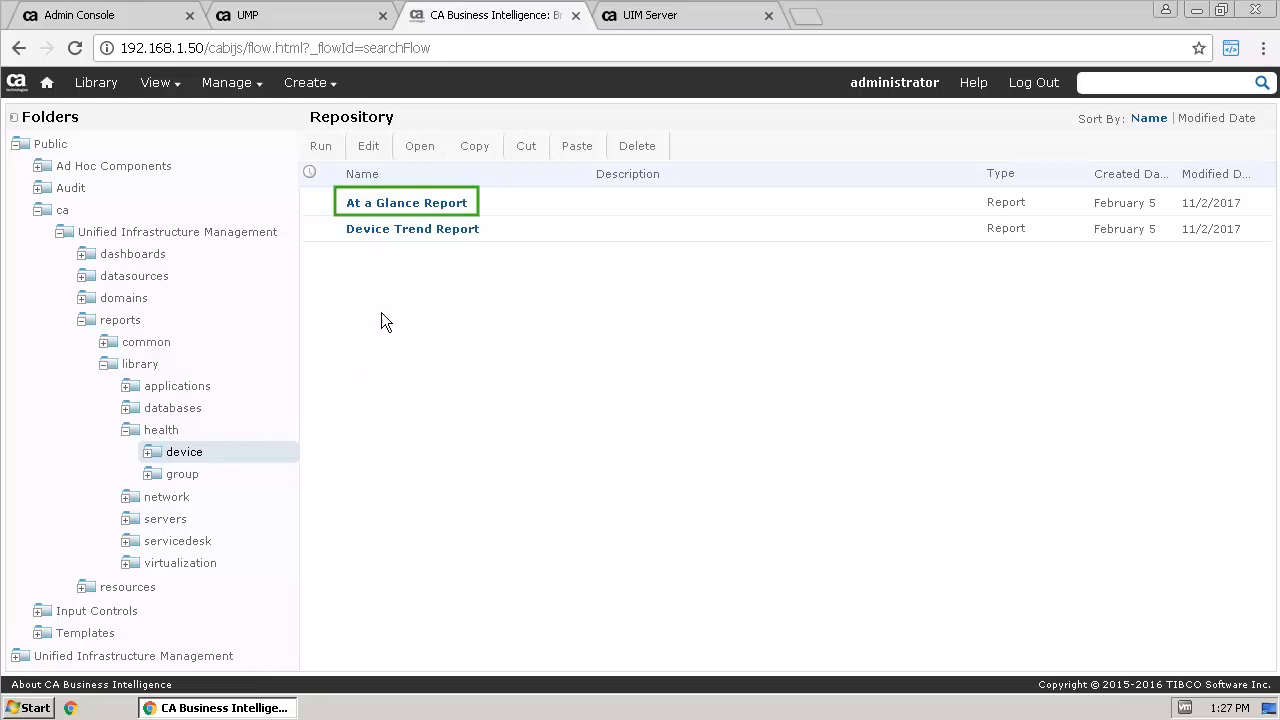
pyautogui.click(396, 202)
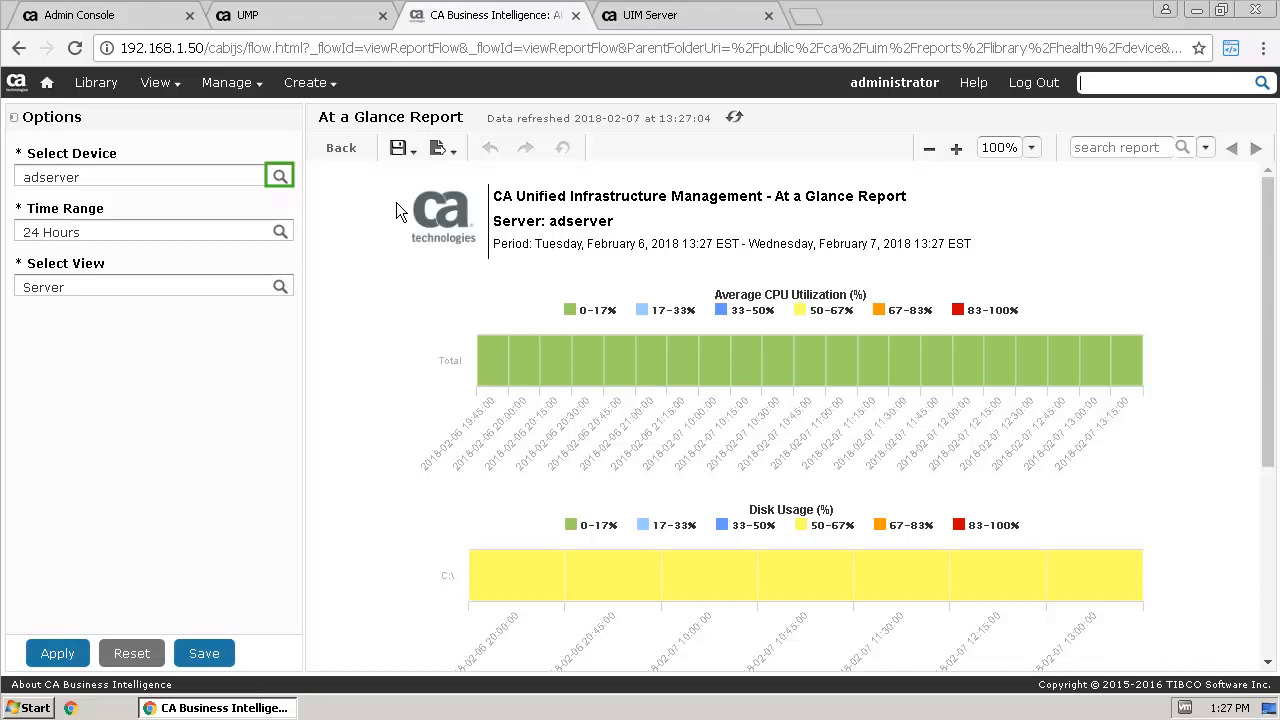
pyautogui.click(280, 177)
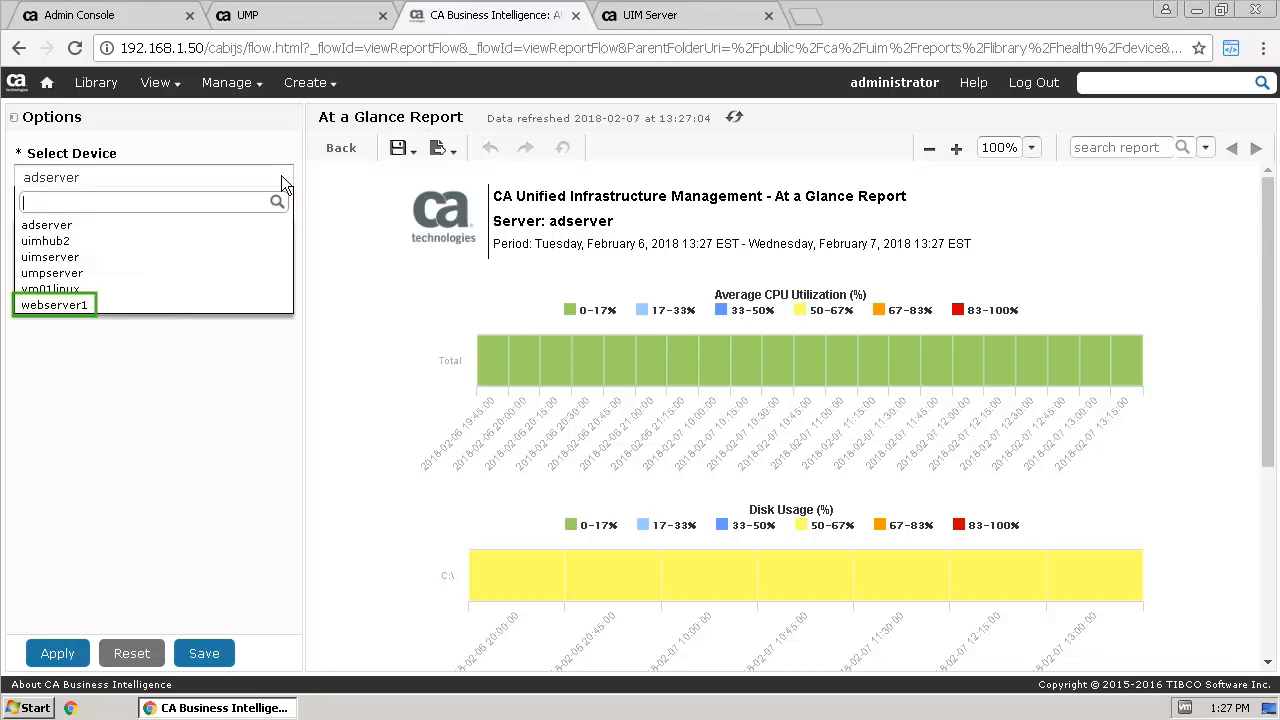
pyautogui.click(56, 309)
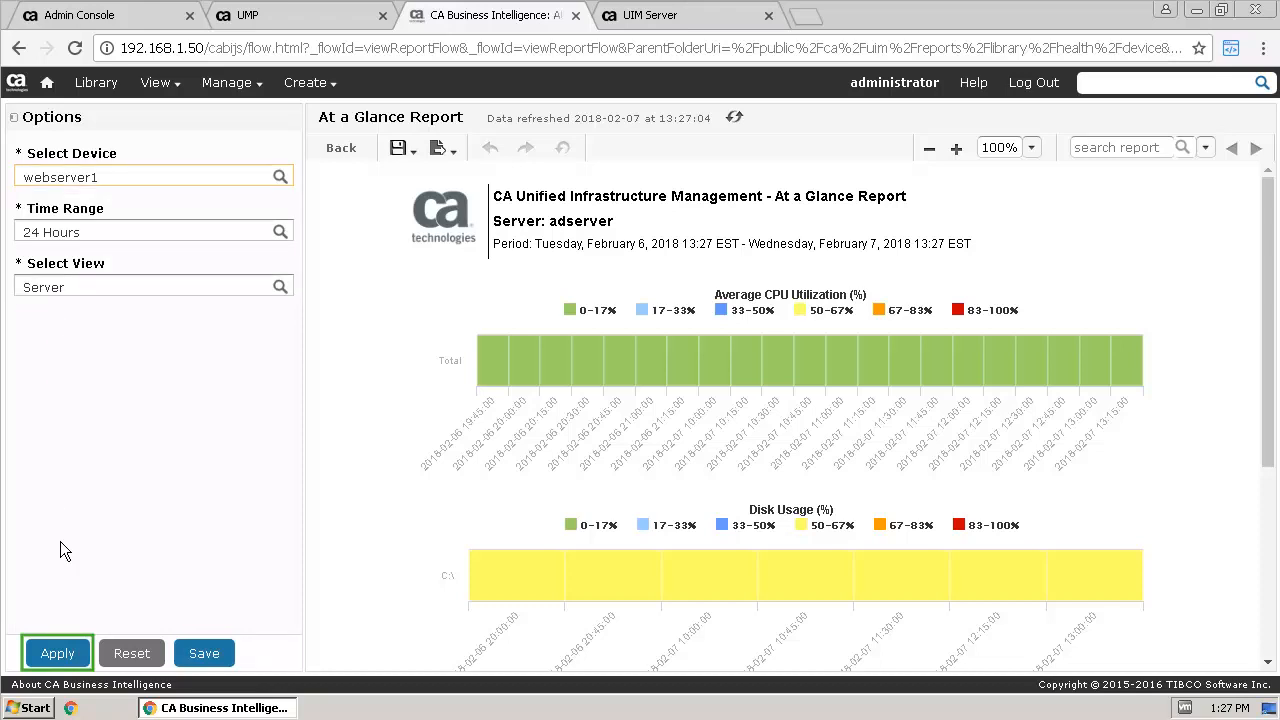
pyautogui.click(62, 660)
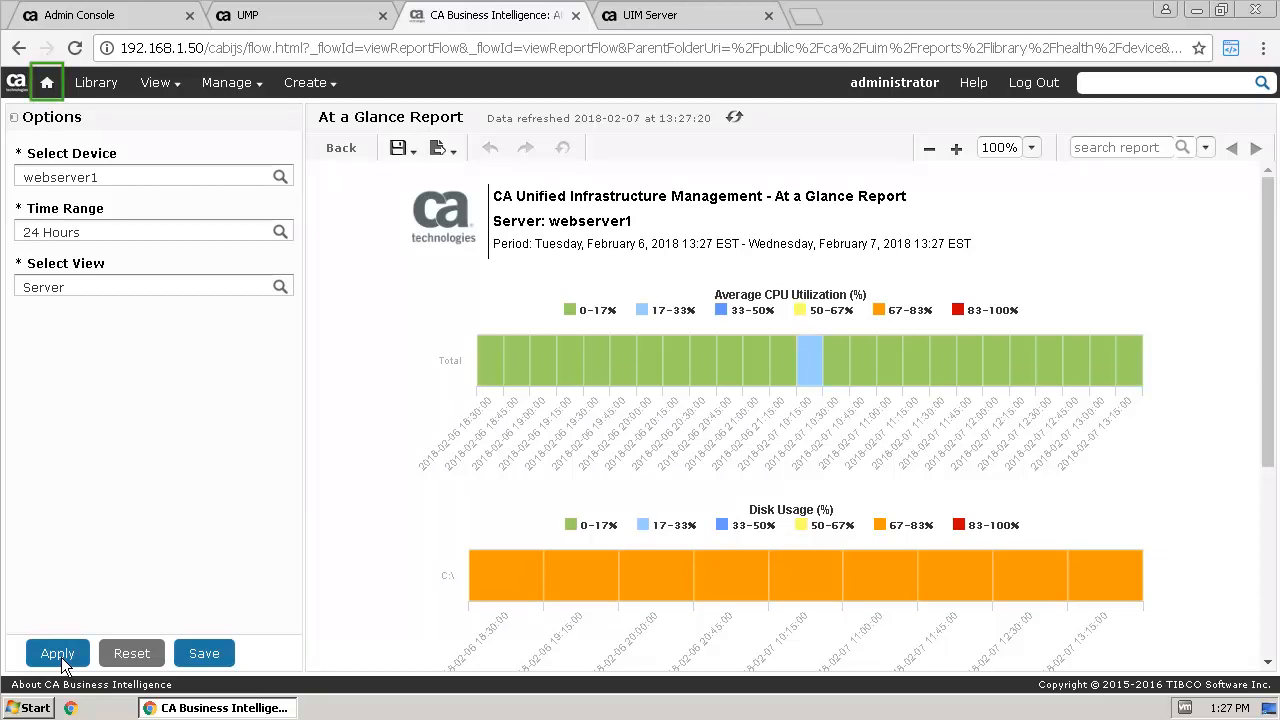
# - Return to the CABI home and create a new Ad Hoc view based on the UIM Metrics Topic
pyautogui.click(47, 83)
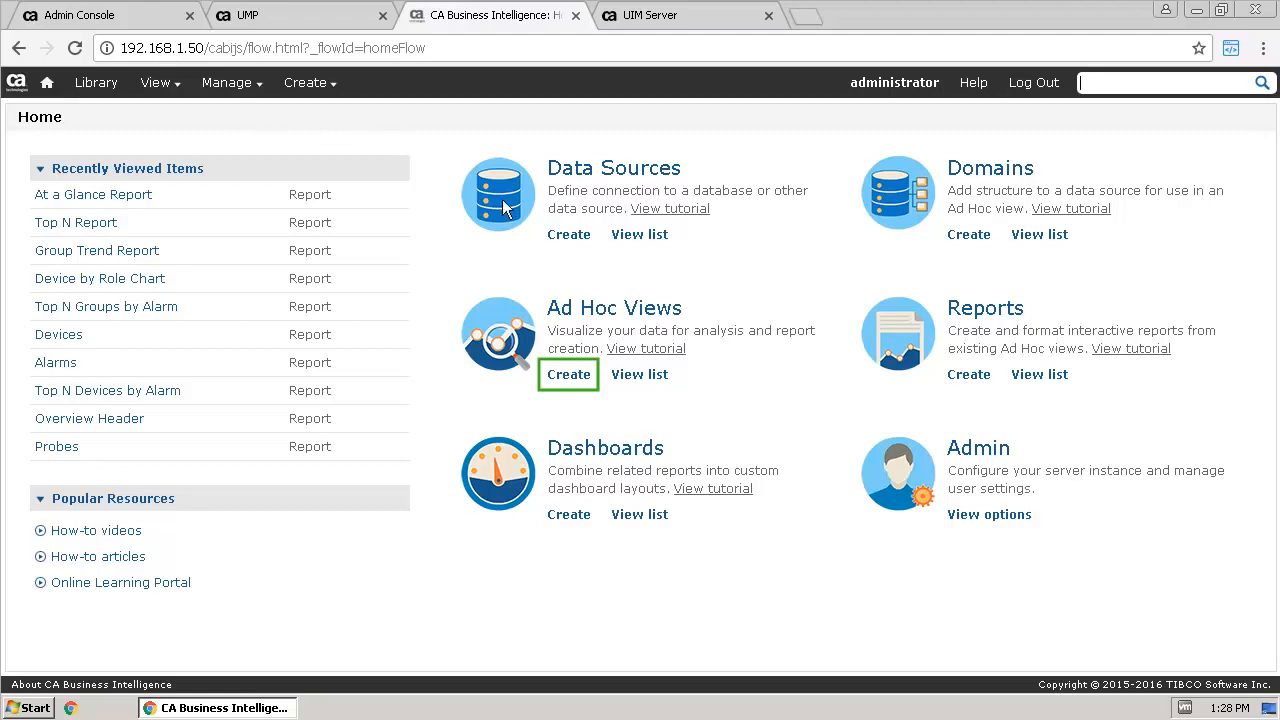
pyautogui.click(574, 376)
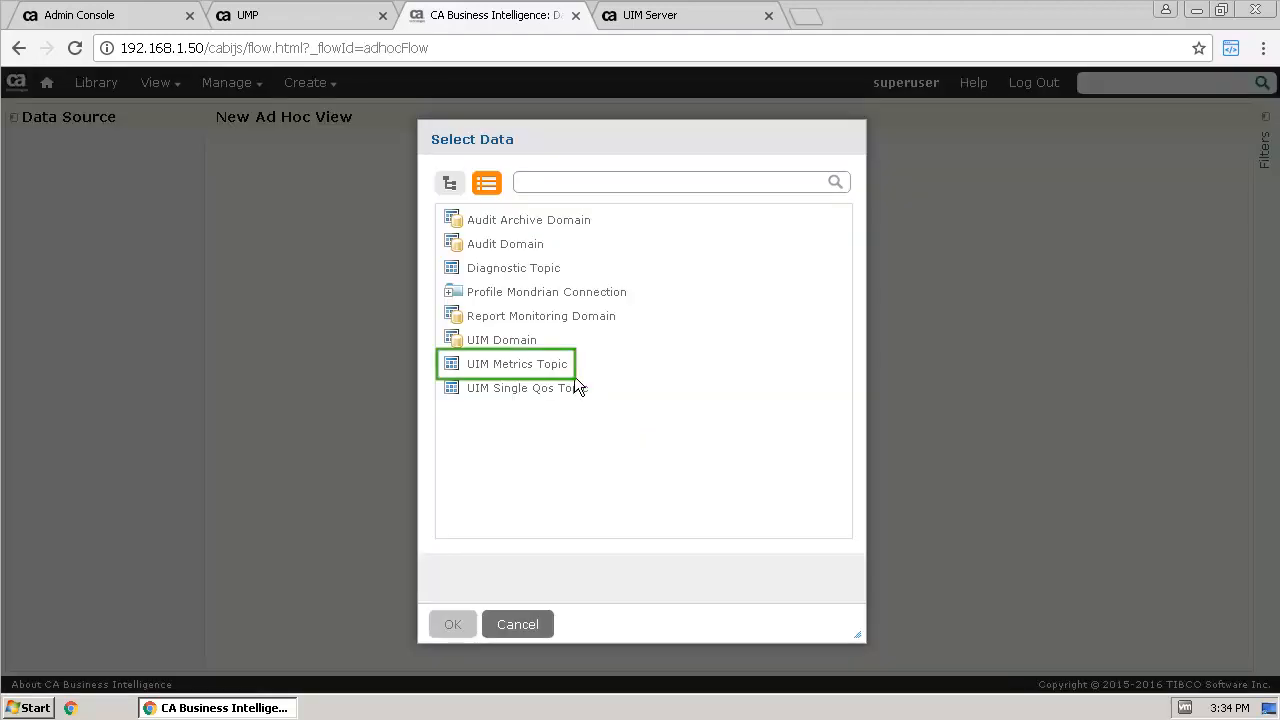
pyautogui.click(505, 368)
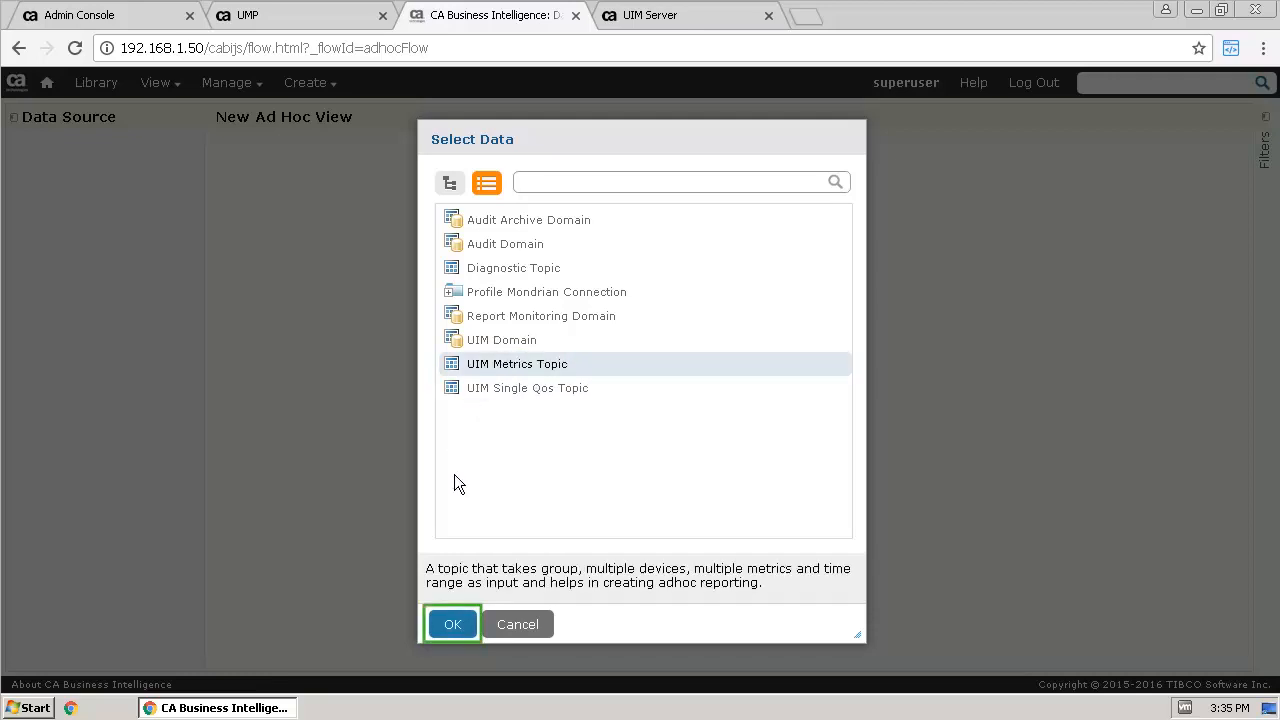
pyautogui.click(452, 626)
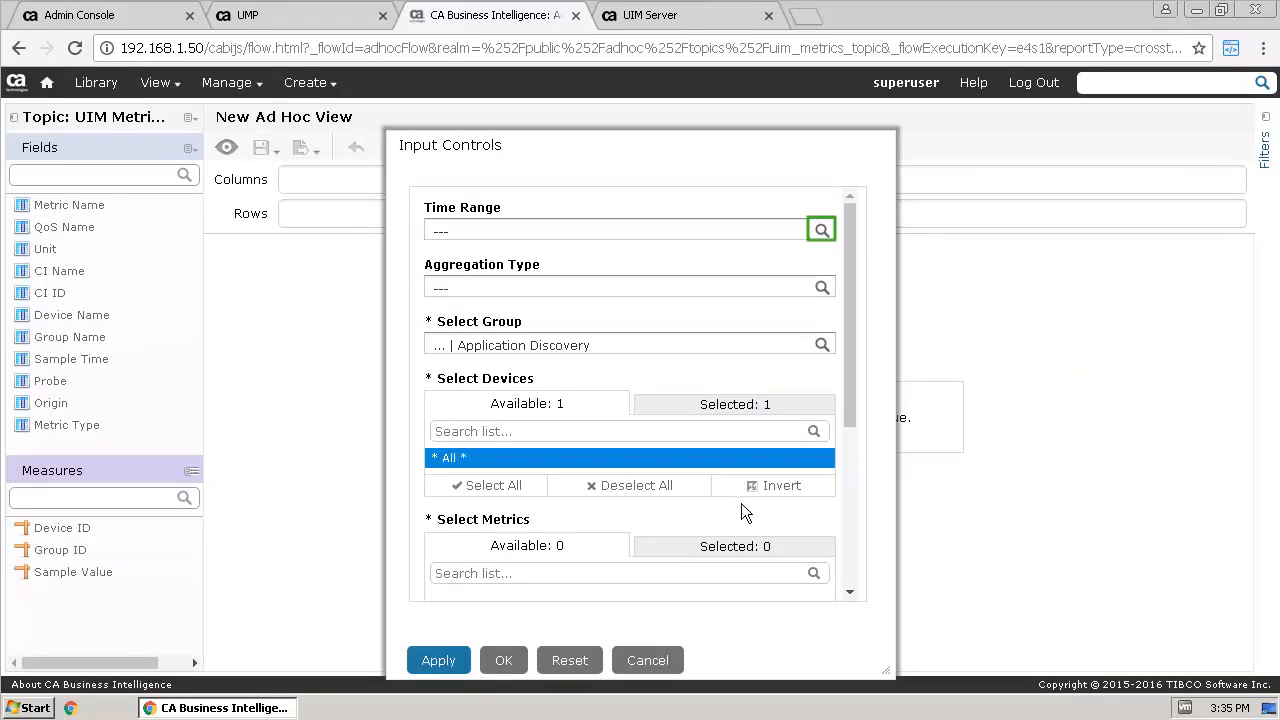
# - Set the Ad Hoc view's time range to 24 Hours, aggregation type to Default Aggregation and group to Operating Systems | Windows
pyautogui.click(820, 230)
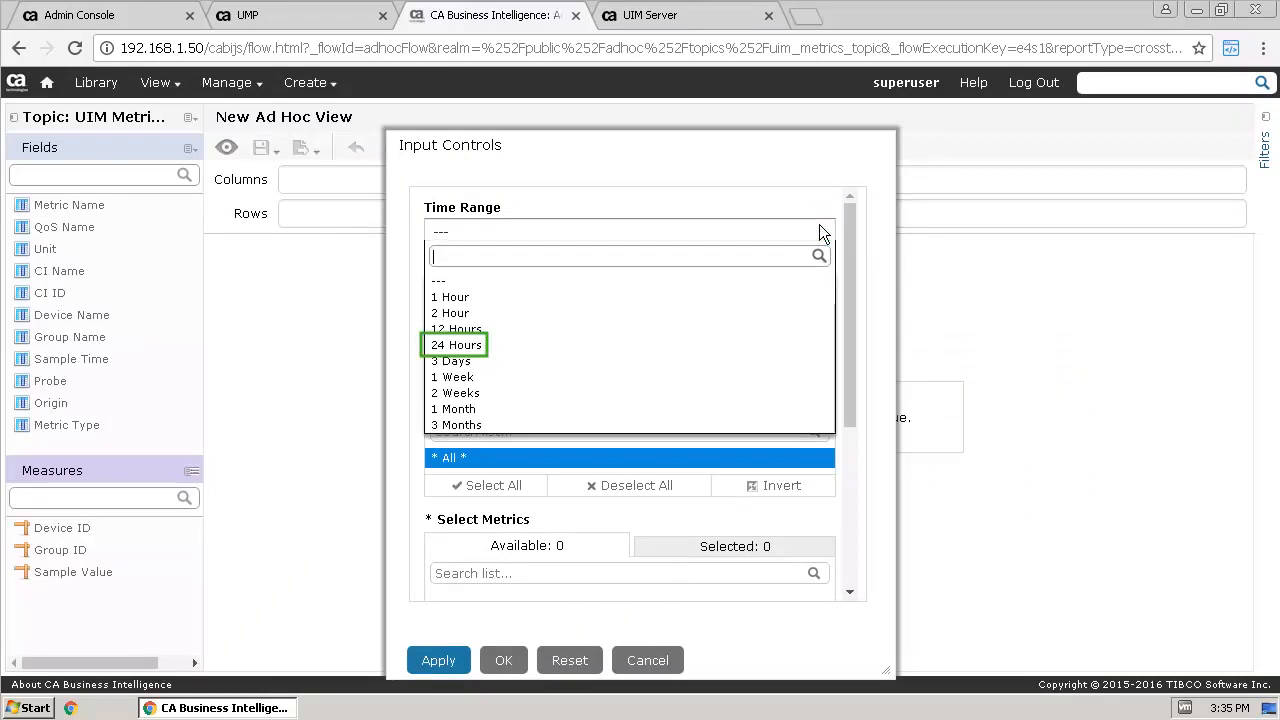
pyautogui.click(452, 345)
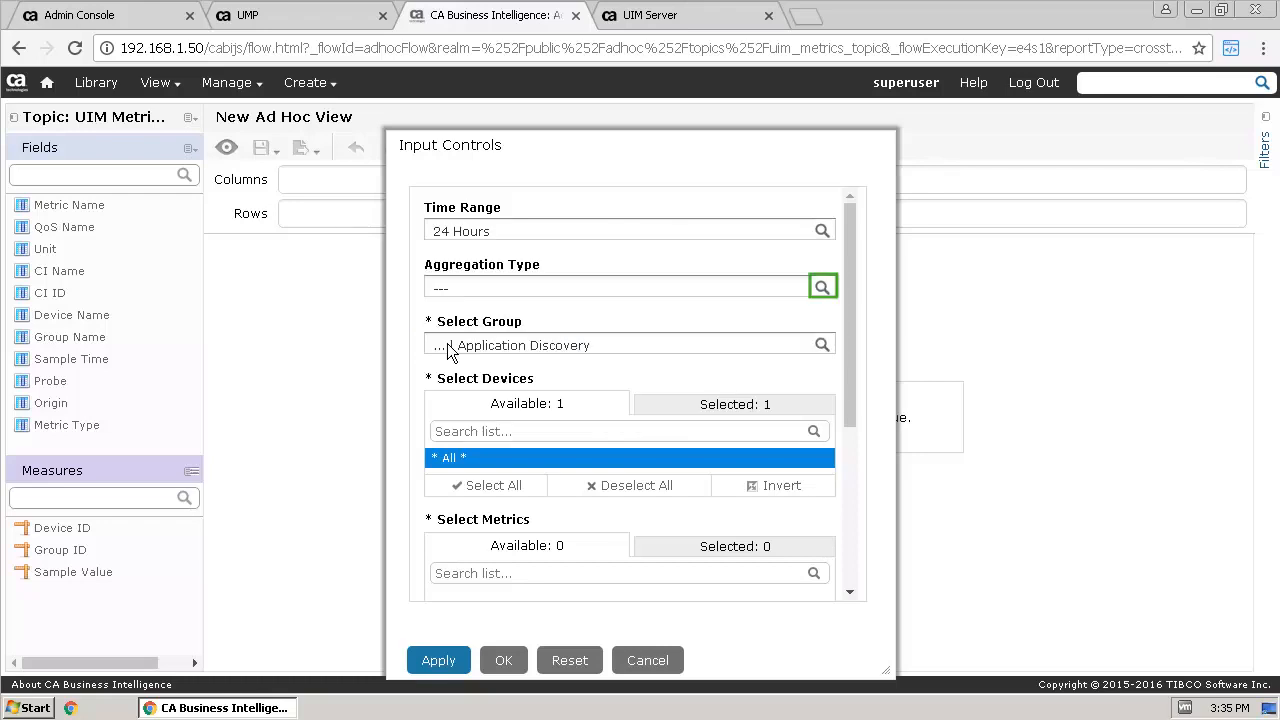
pyautogui.click(822, 288)
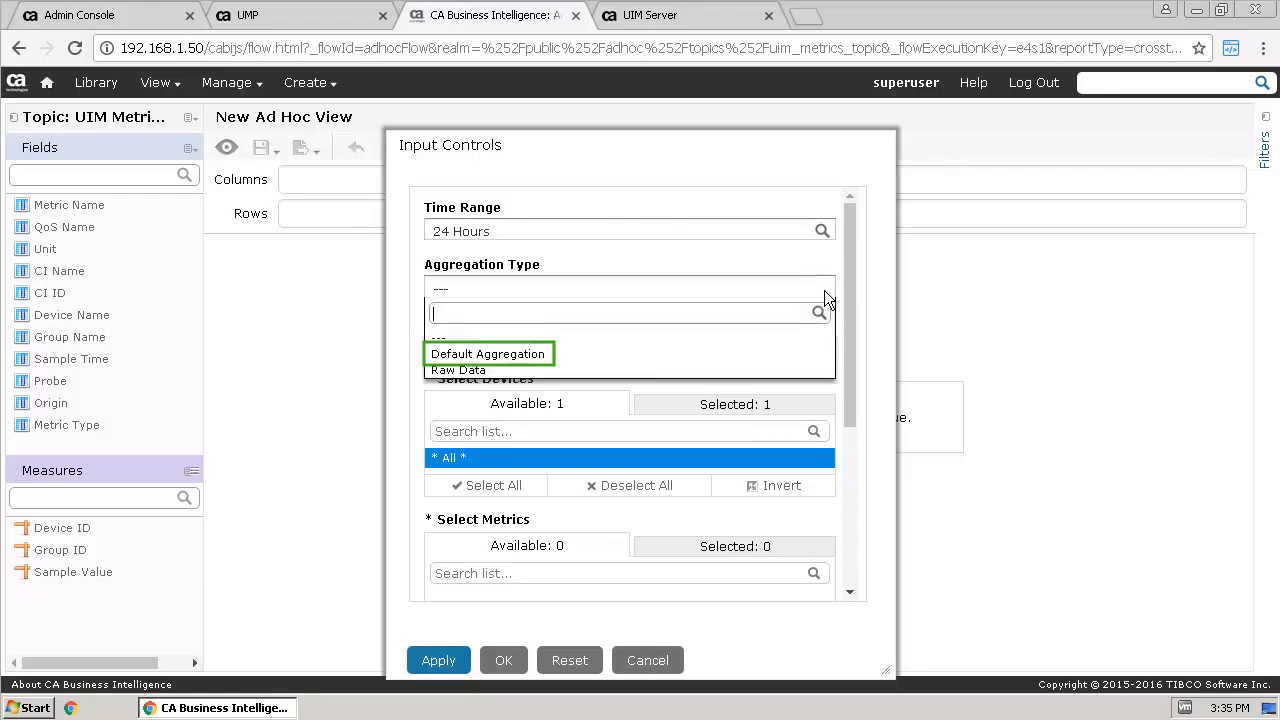
pyautogui.click(467, 353)
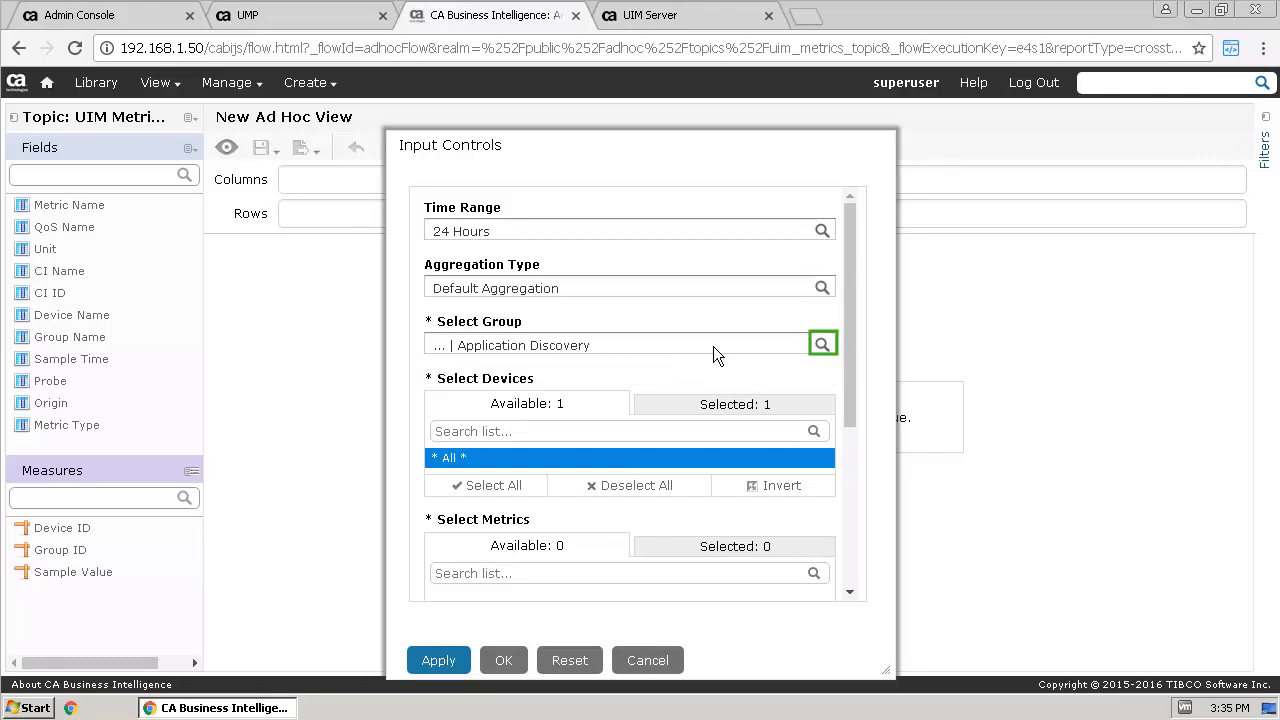
pyautogui.click(820, 346)
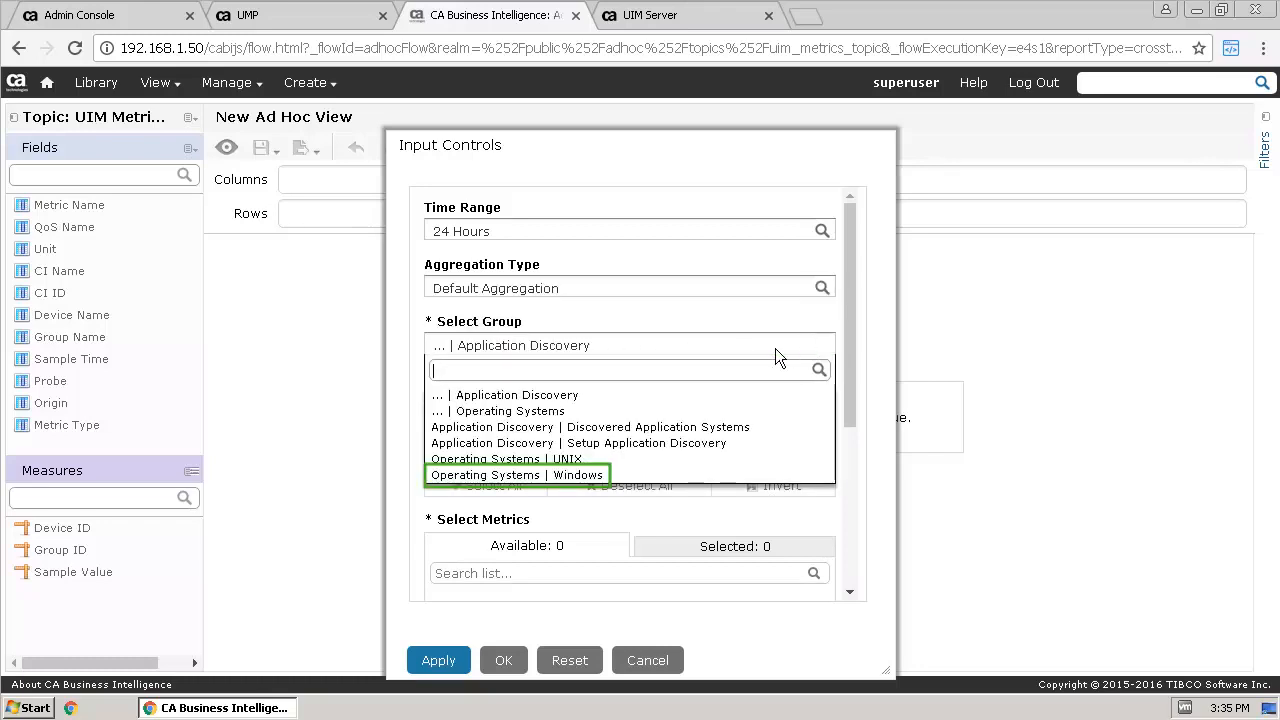
pyautogui.click(569, 475)
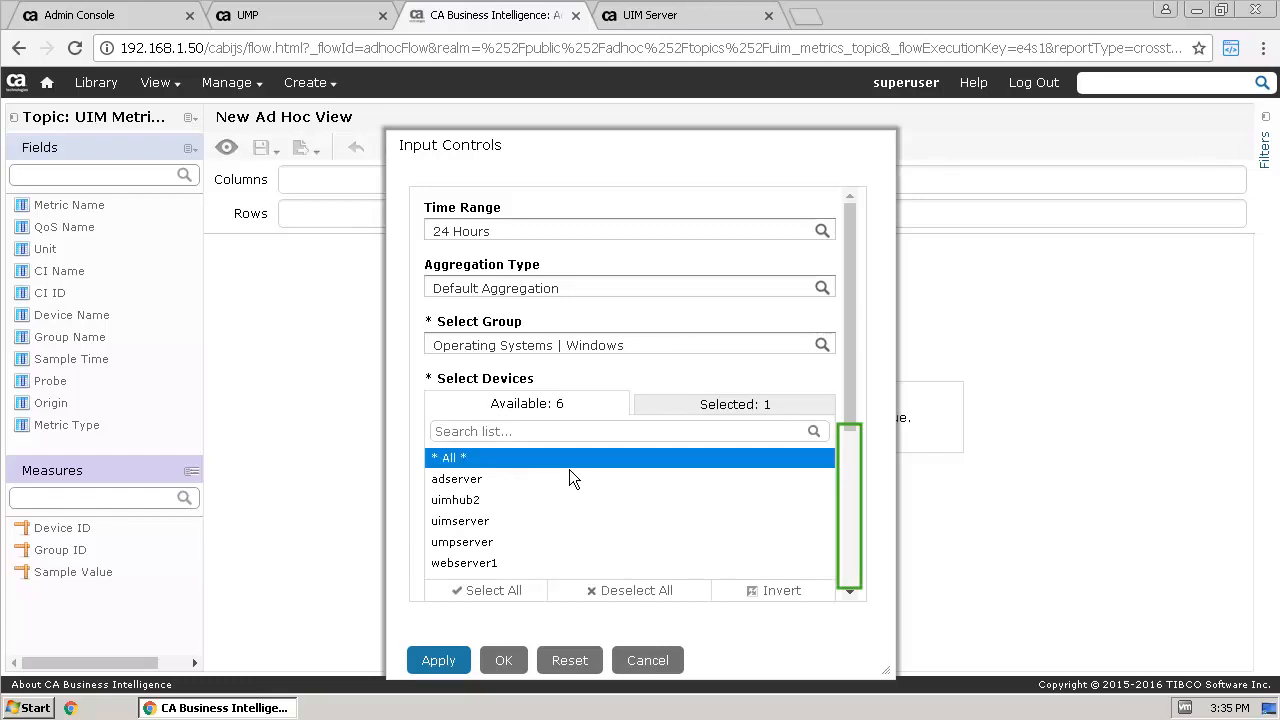
# - Include the CPU Usage, Disk Usage and Memory Usage metrics in the Ad Hoc view and confirm the input controls
pyautogui.click(851, 563)
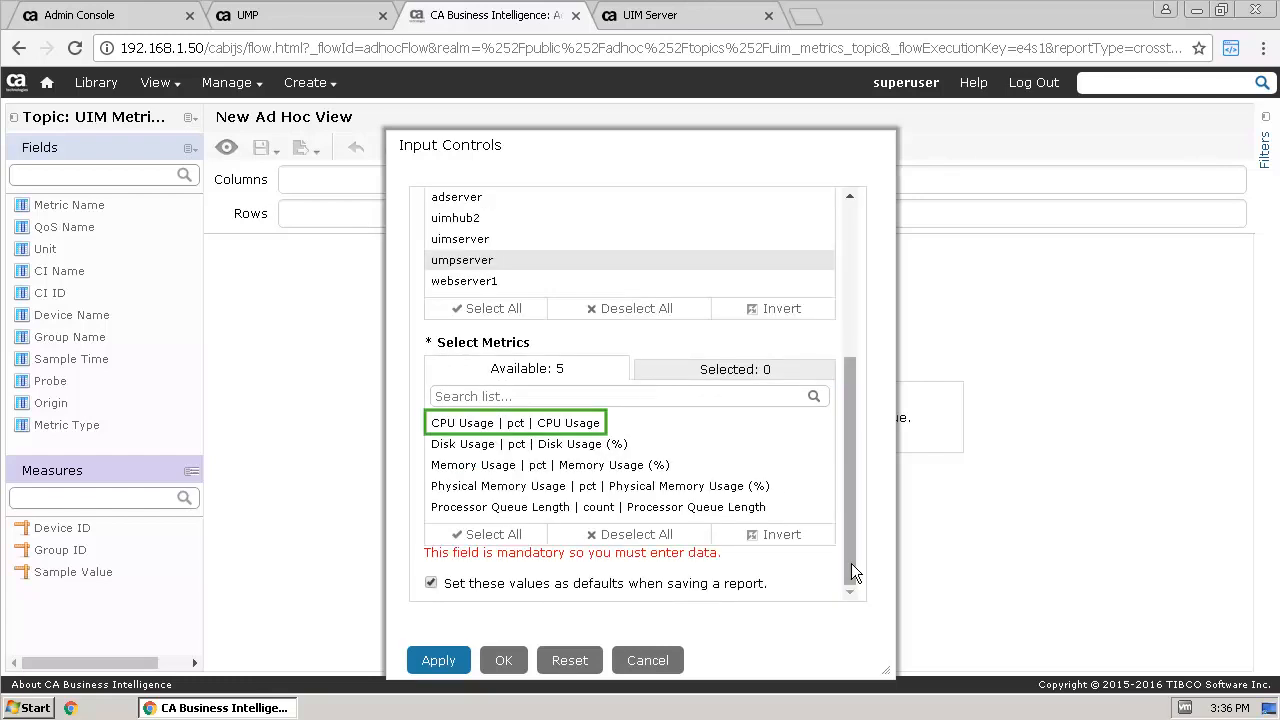
pyautogui.click(601, 430)
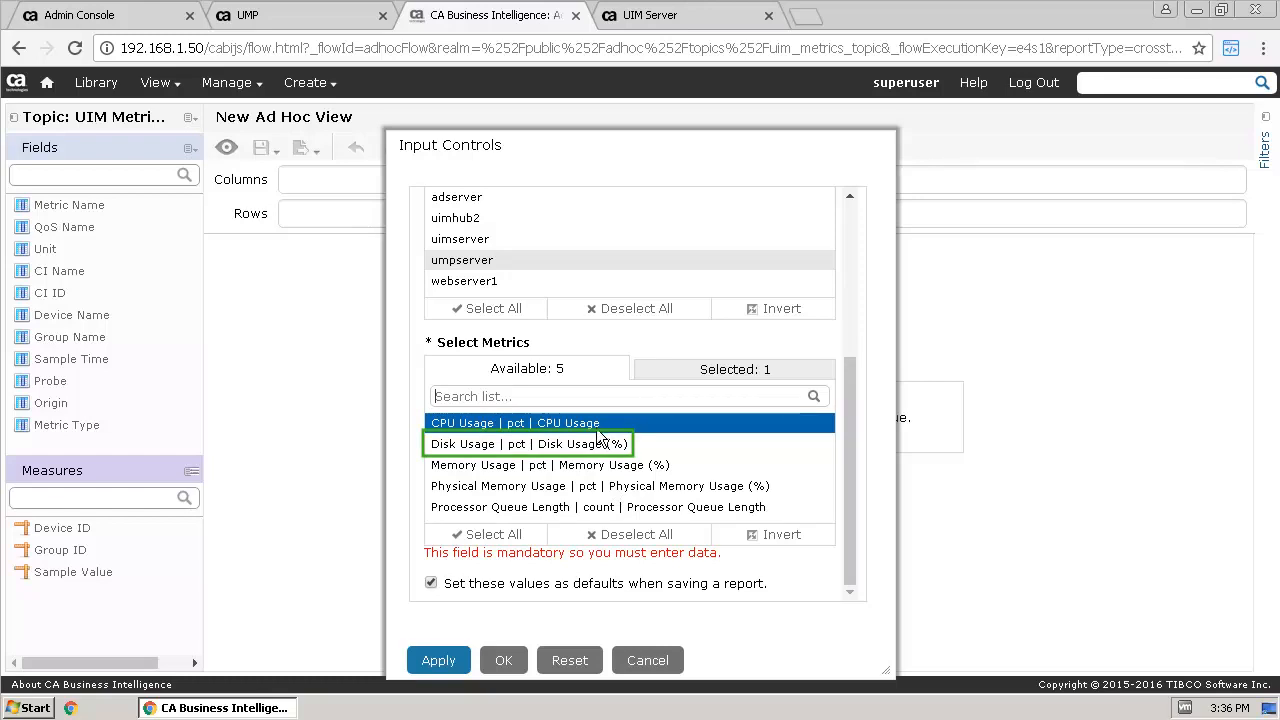
pyautogui.click(597, 450)
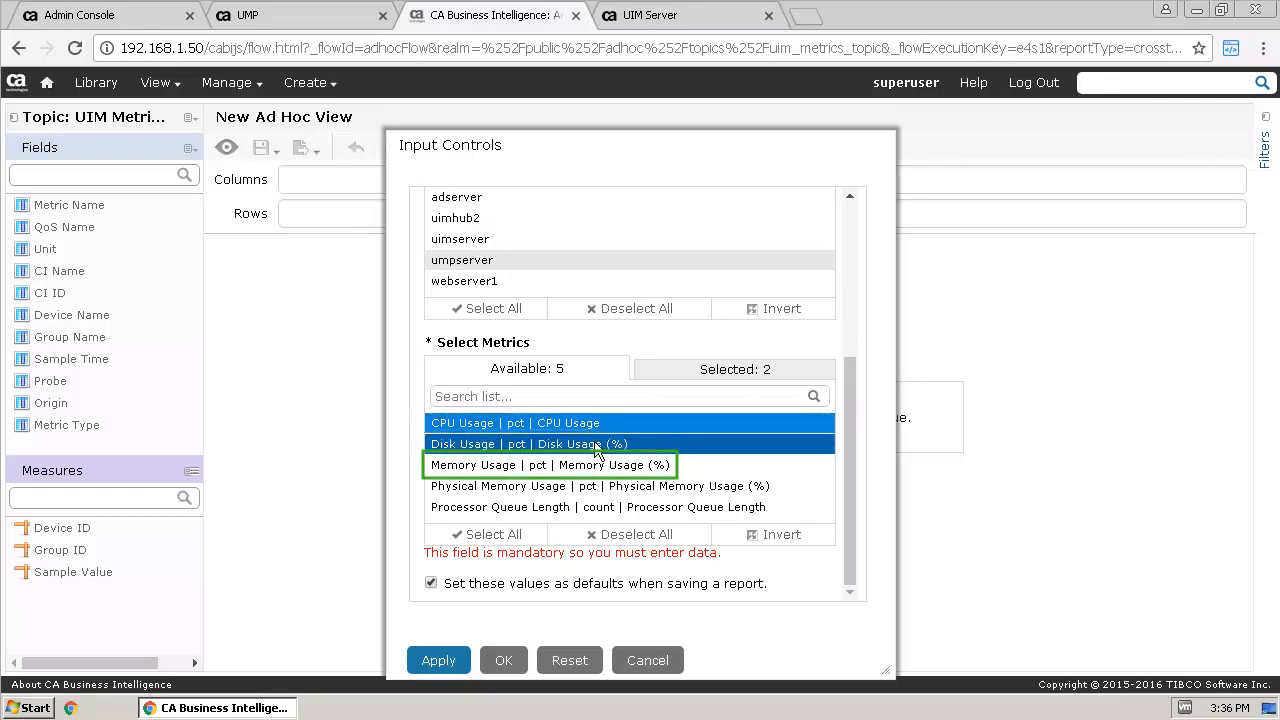
pyautogui.click(597, 467)
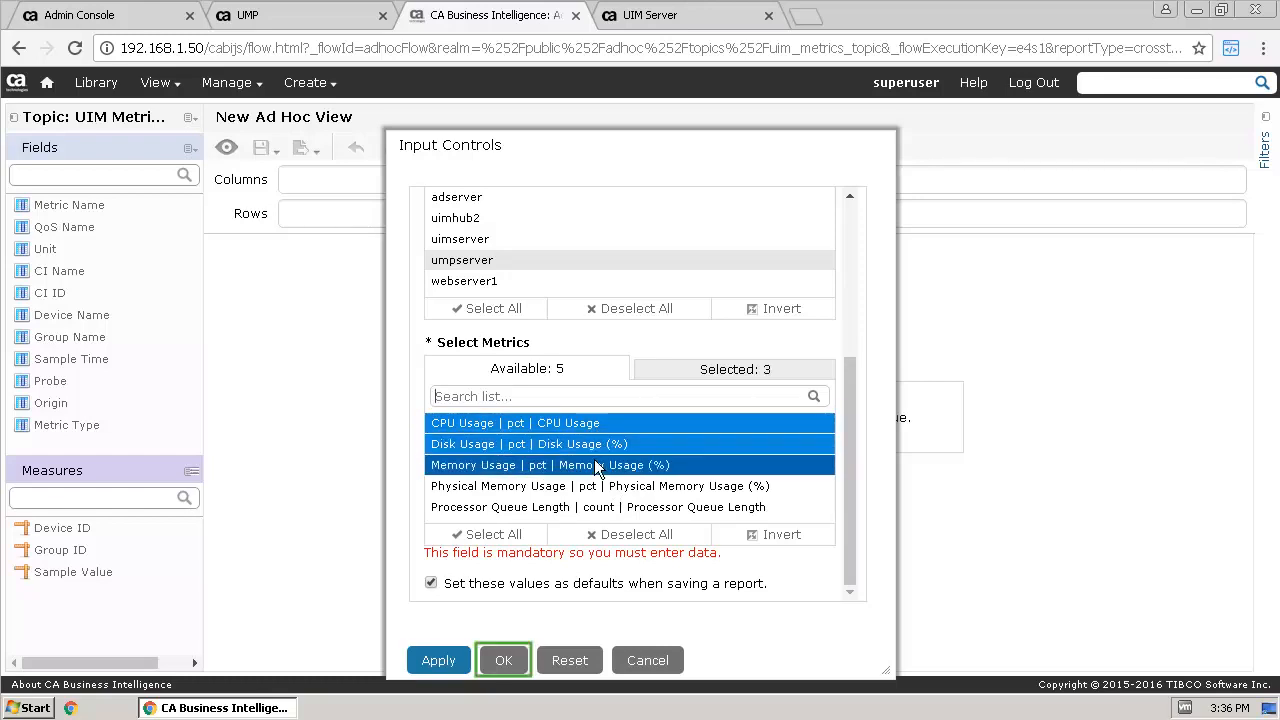
pyautogui.click(503, 661)
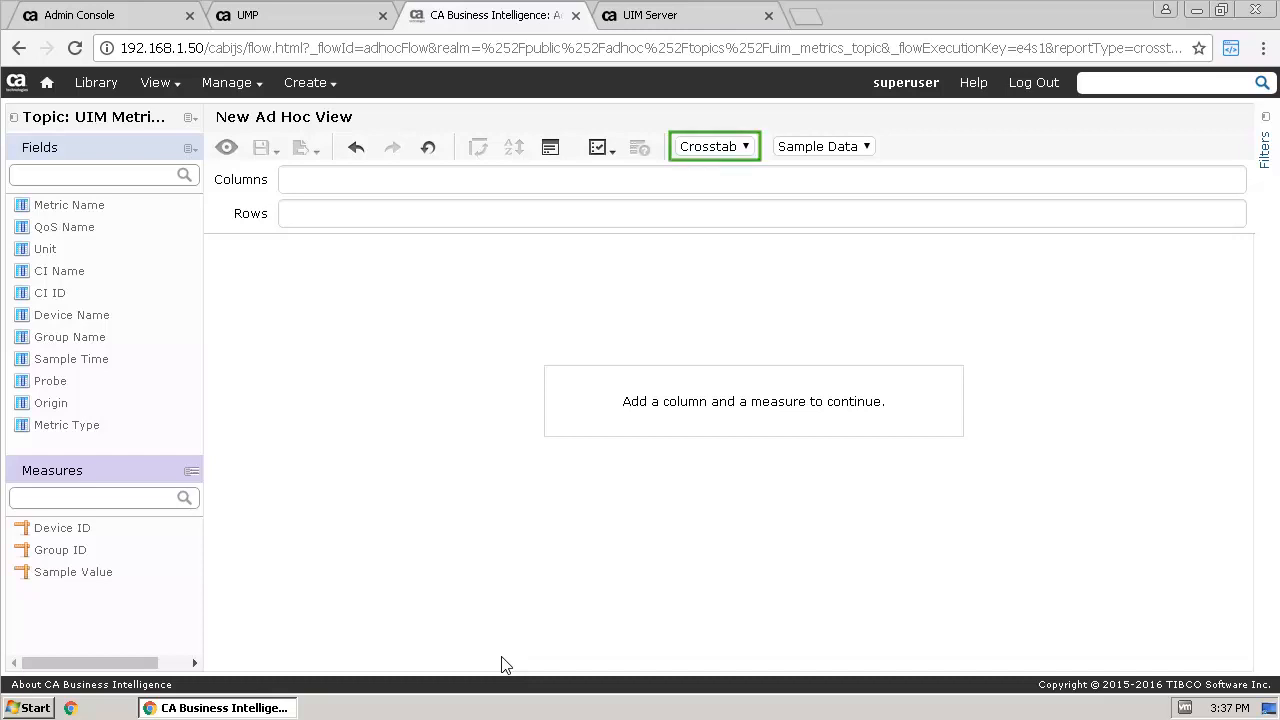
# - Change the Ad Hoc view from a crosstab to a chart of type Time Series Spline
pyautogui.click(745, 147)
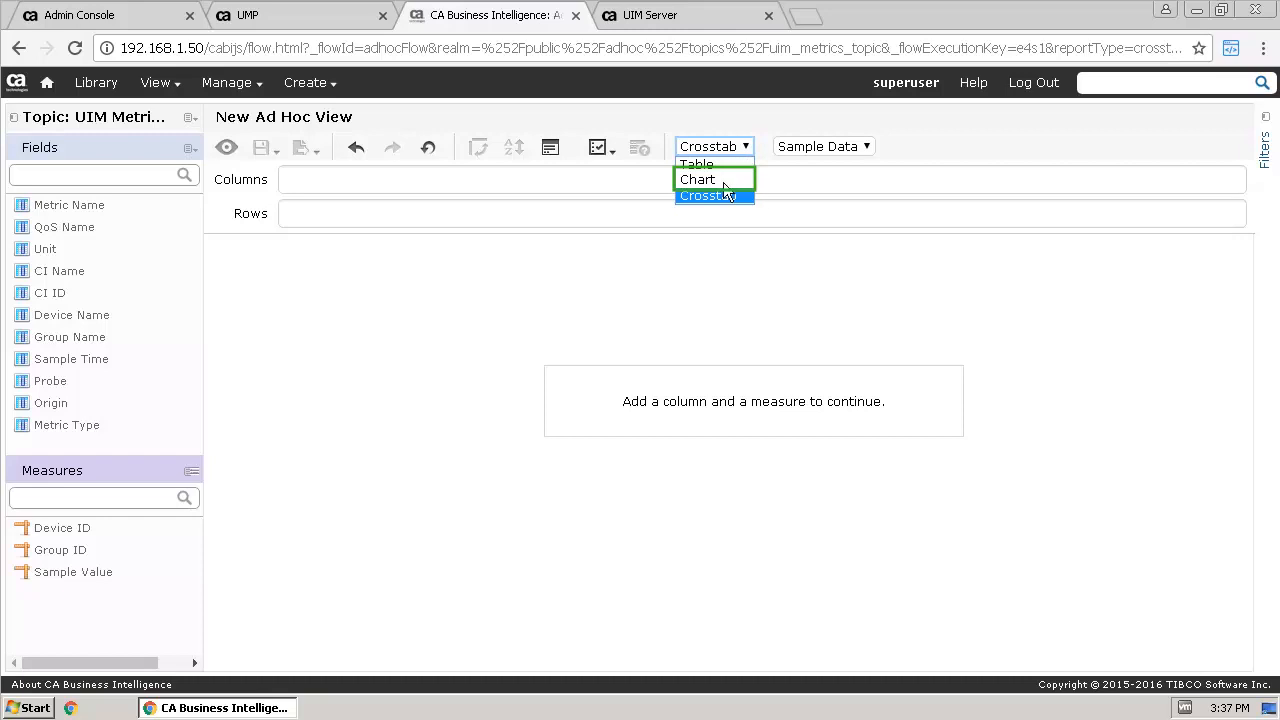
pyautogui.click(698, 180)
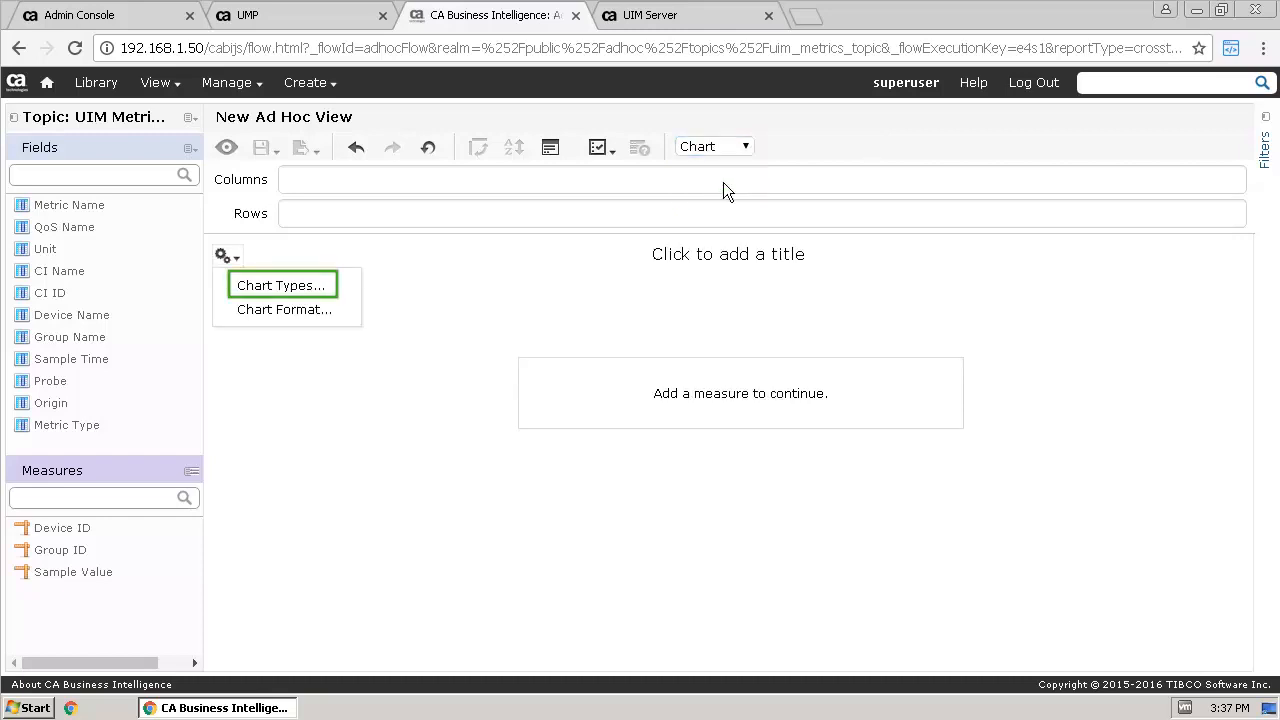
pyautogui.click(254, 289)
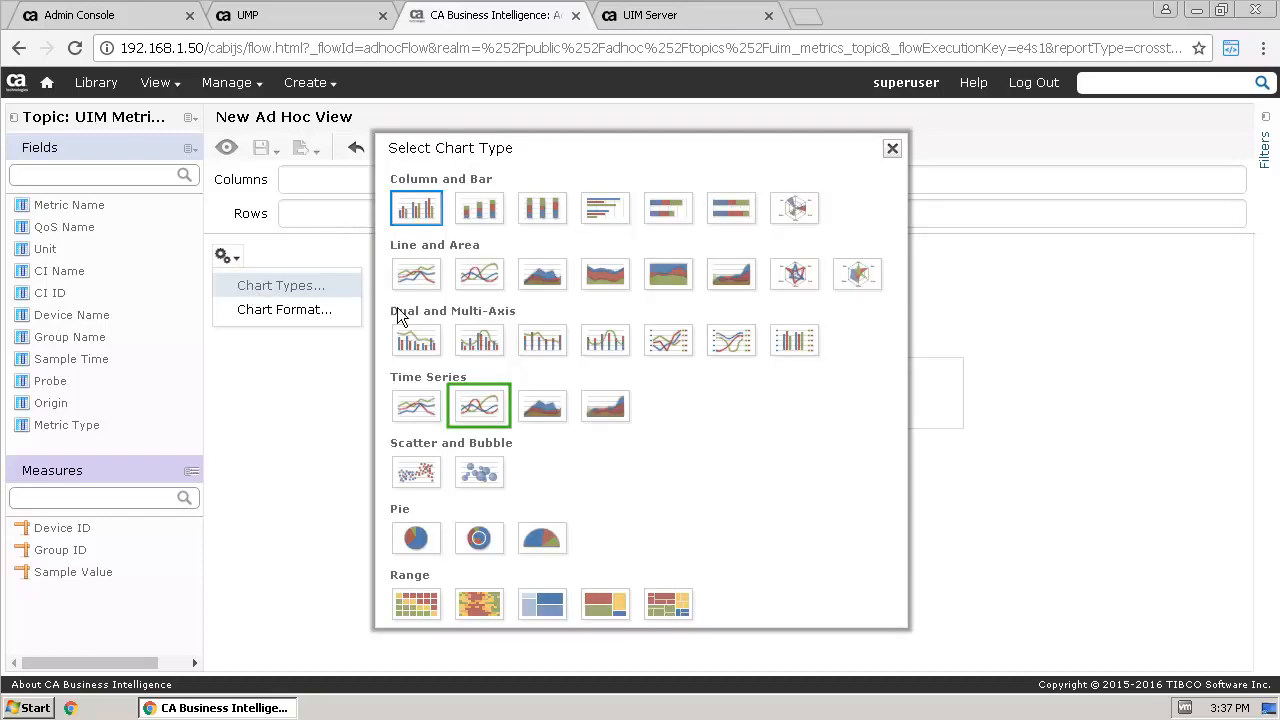
pyautogui.click(477, 407)
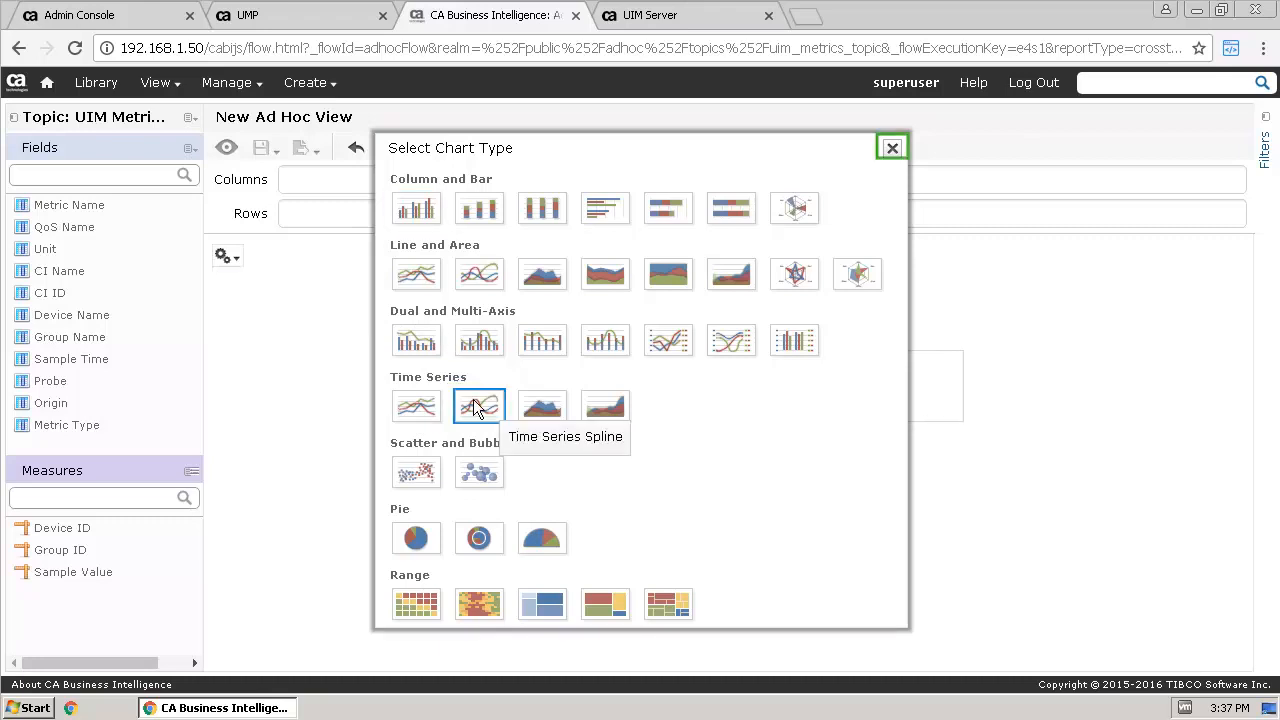
pyautogui.click(893, 148)
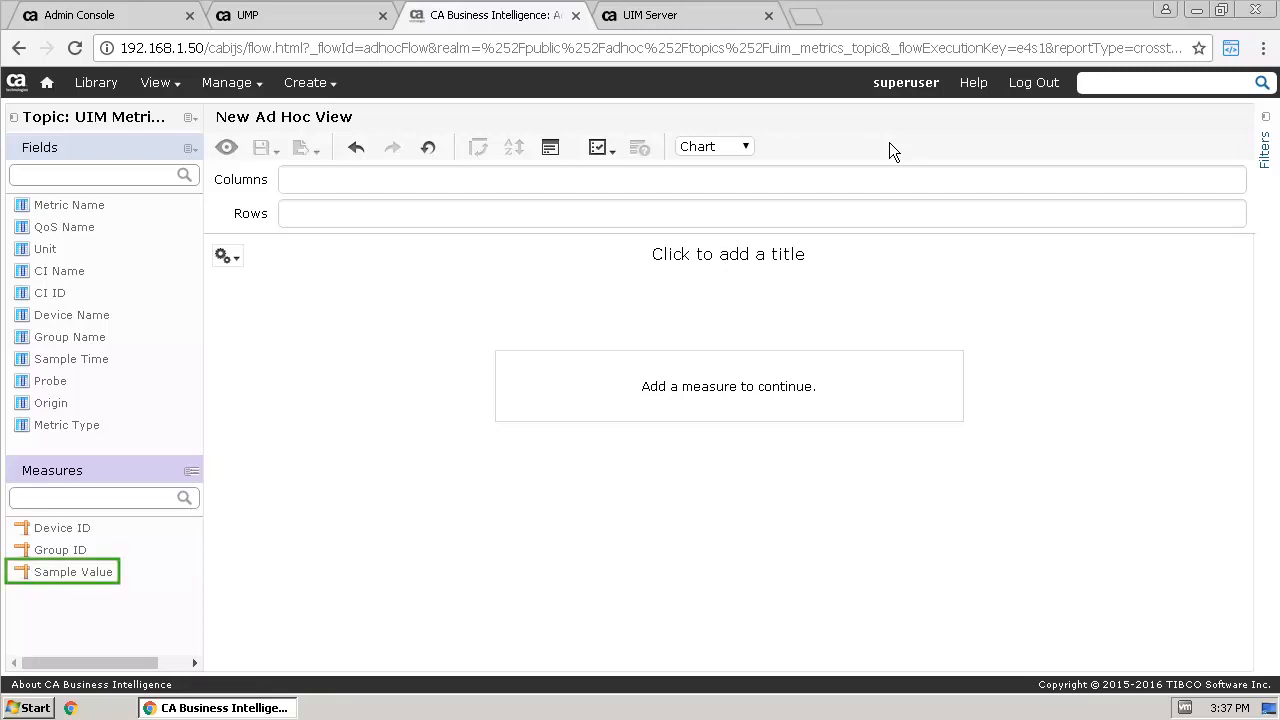
# - Add the Sample Value measure to the chart's columns
pyautogui.click(62, 572)
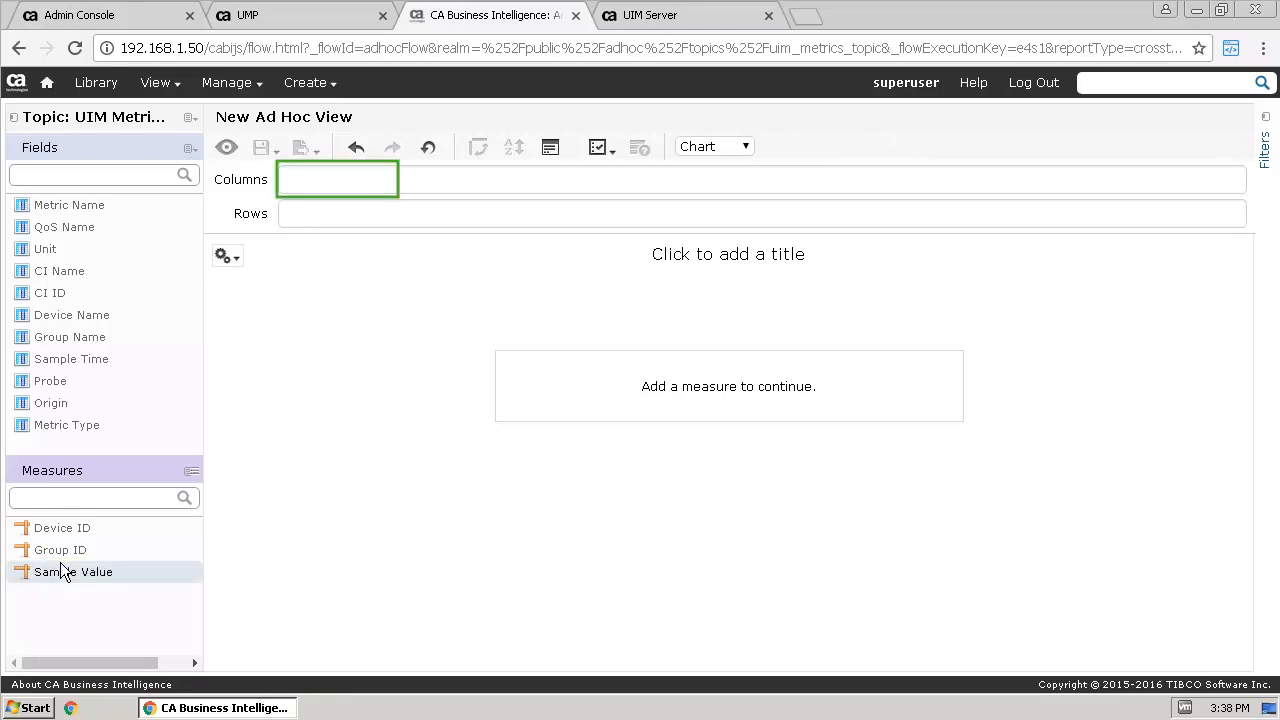
pyautogui.click(314, 178)
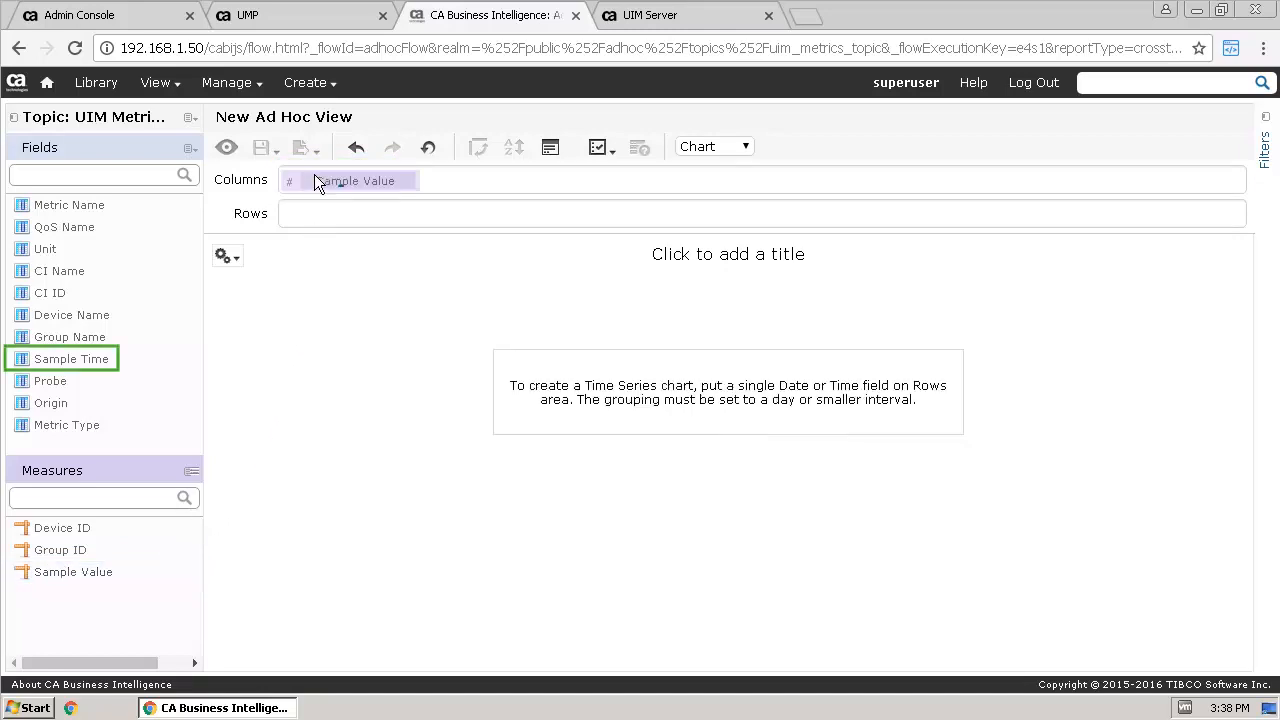
# - Add the Sample Time field to the chart's rows and set Sample Value's summary calculation to Average
pyautogui.click(72, 358)
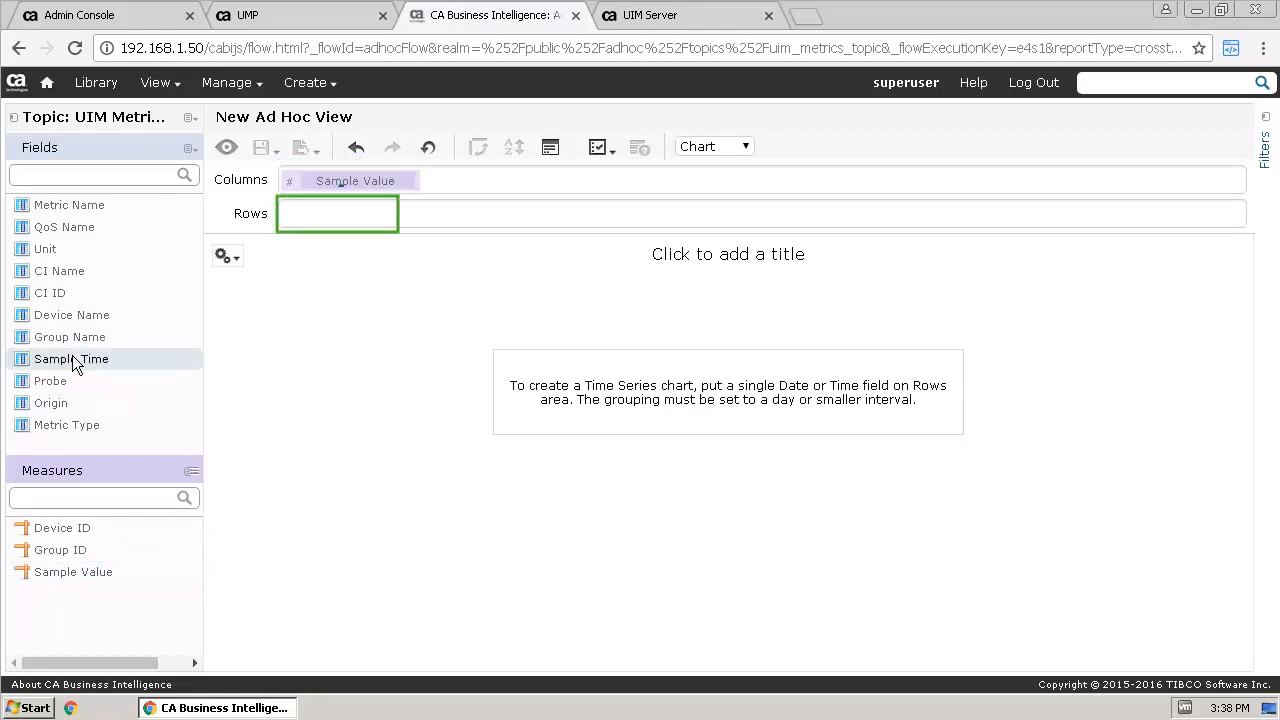
pyautogui.click(307, 211)
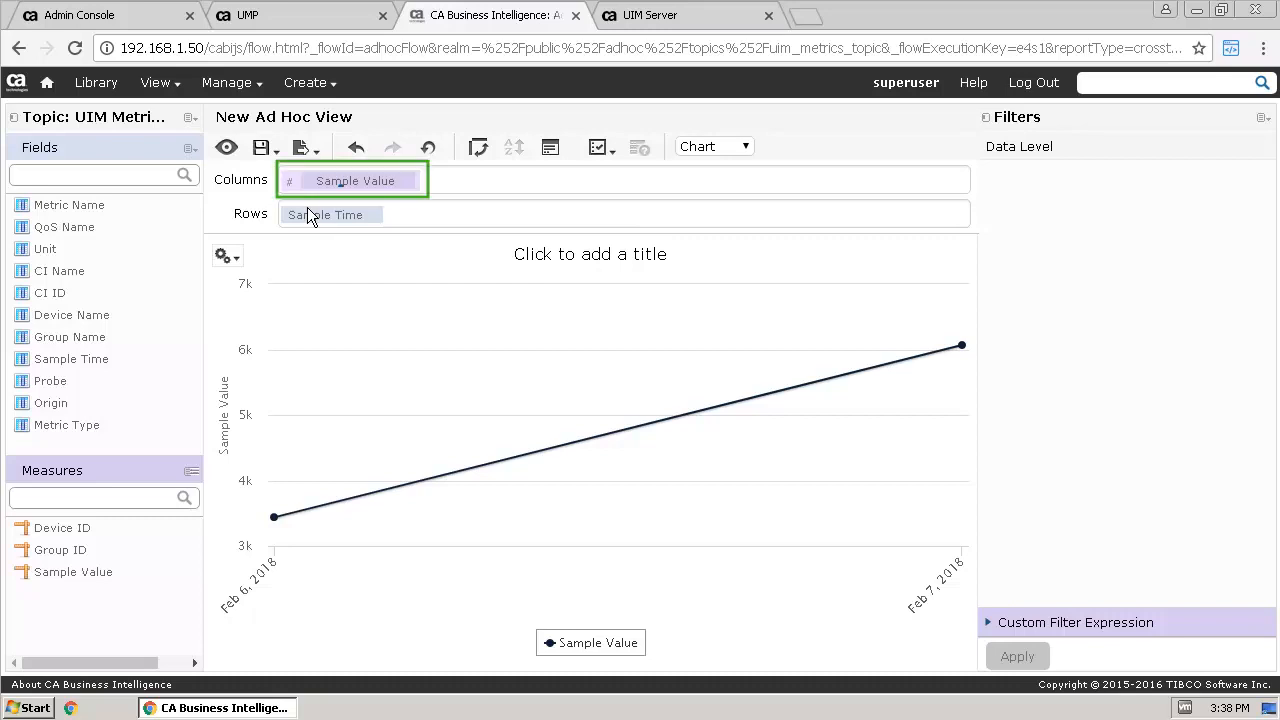
pyautogui.click(384, 182)
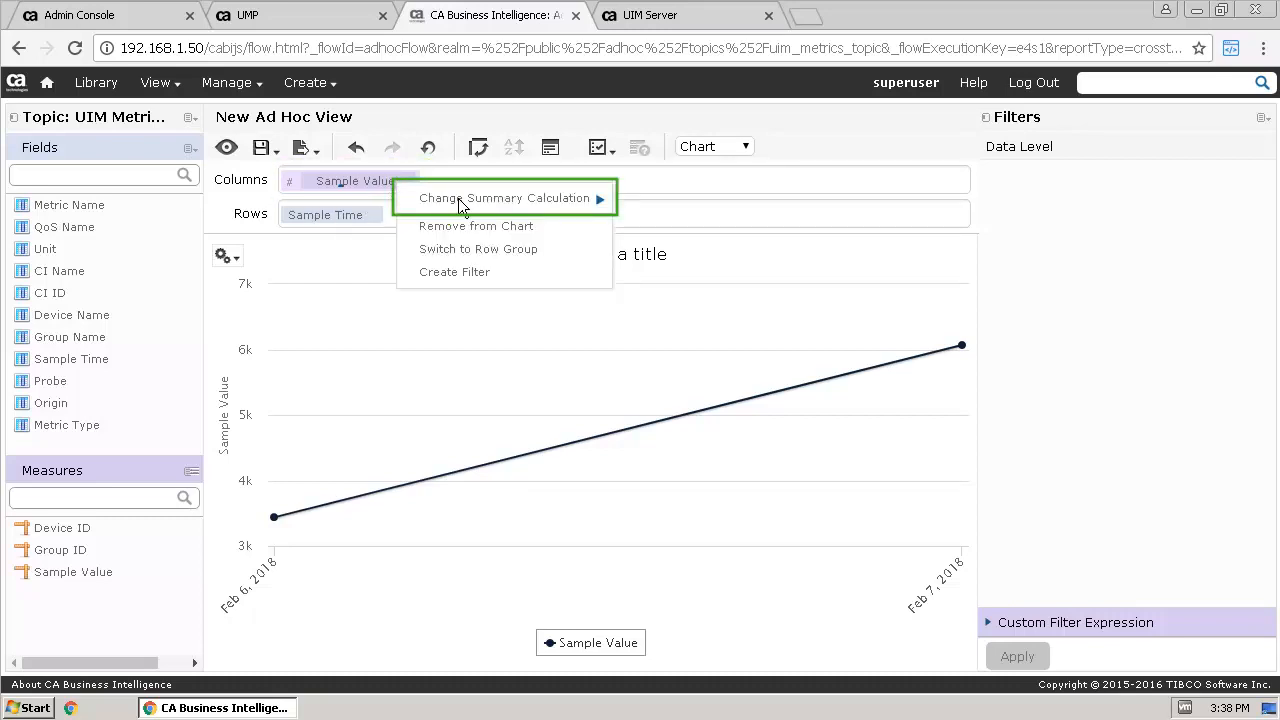
pyautogui.moveTo(458, 198)
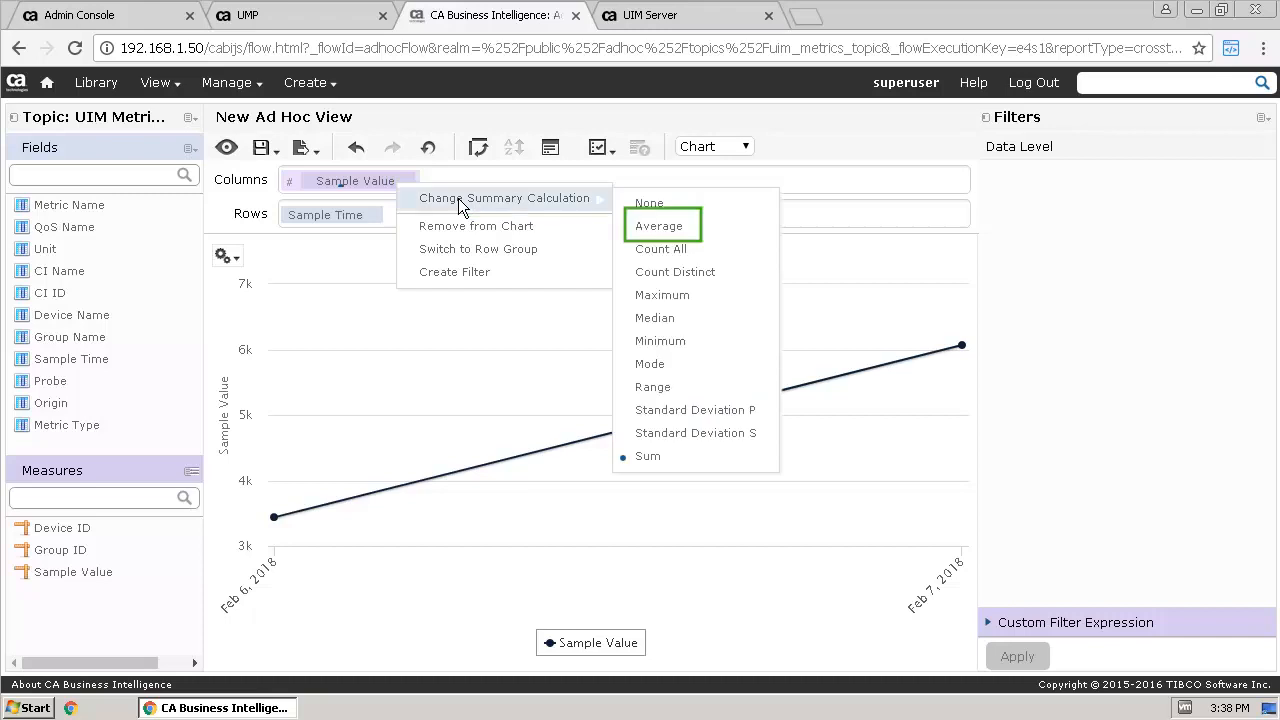
pyautogui.click(642, 225)
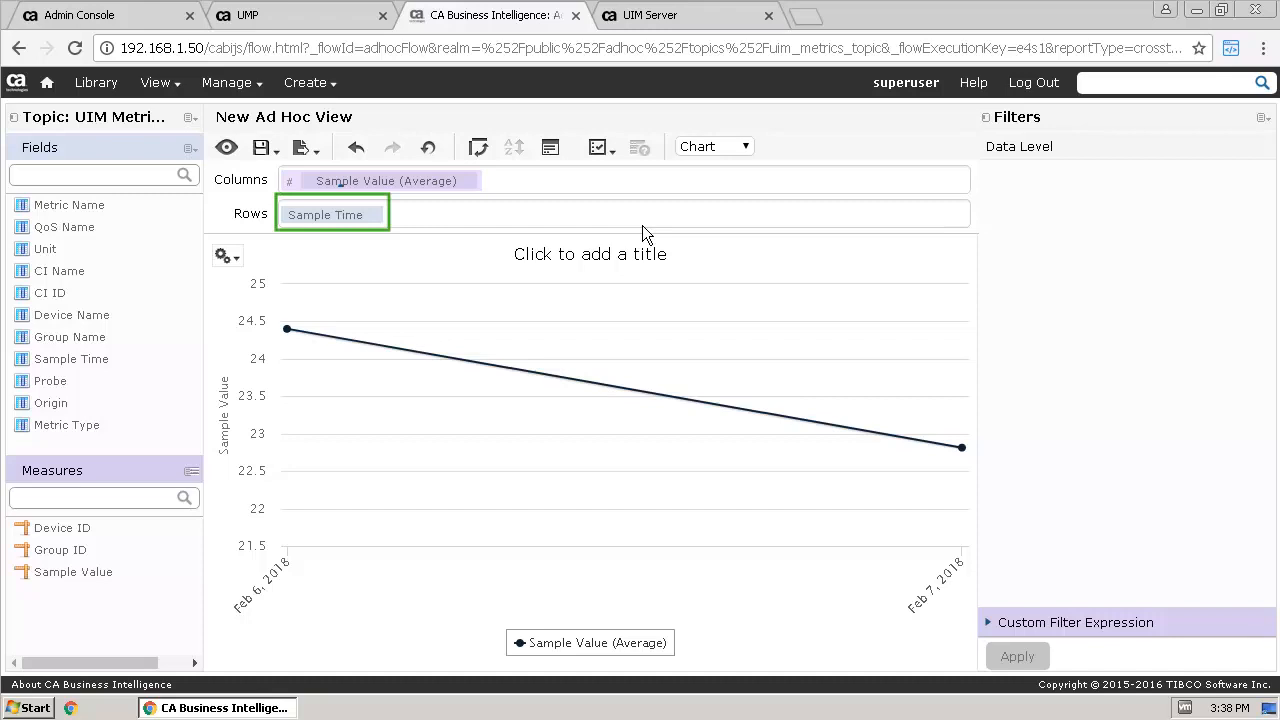
# - Change the grouping of Sample Time in the rows to Hour By Day
pyautogui.click(351, 221)
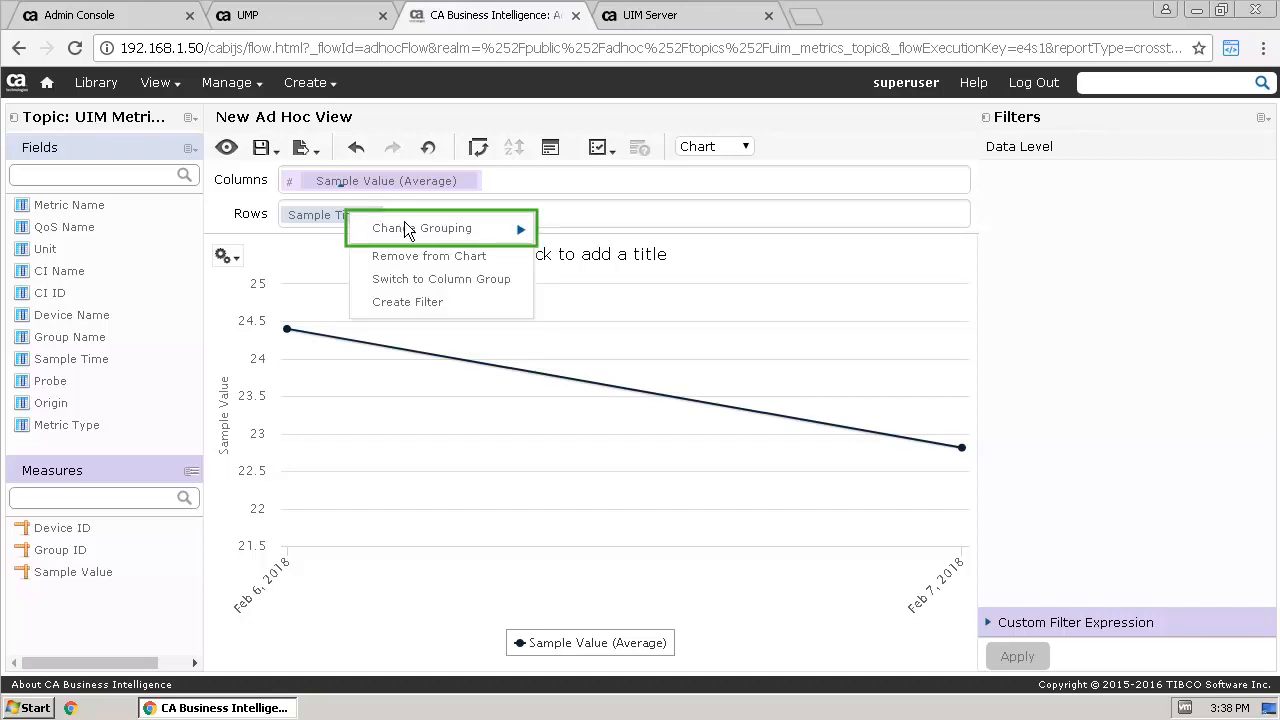
pyautogui.moveTo(408, 234)
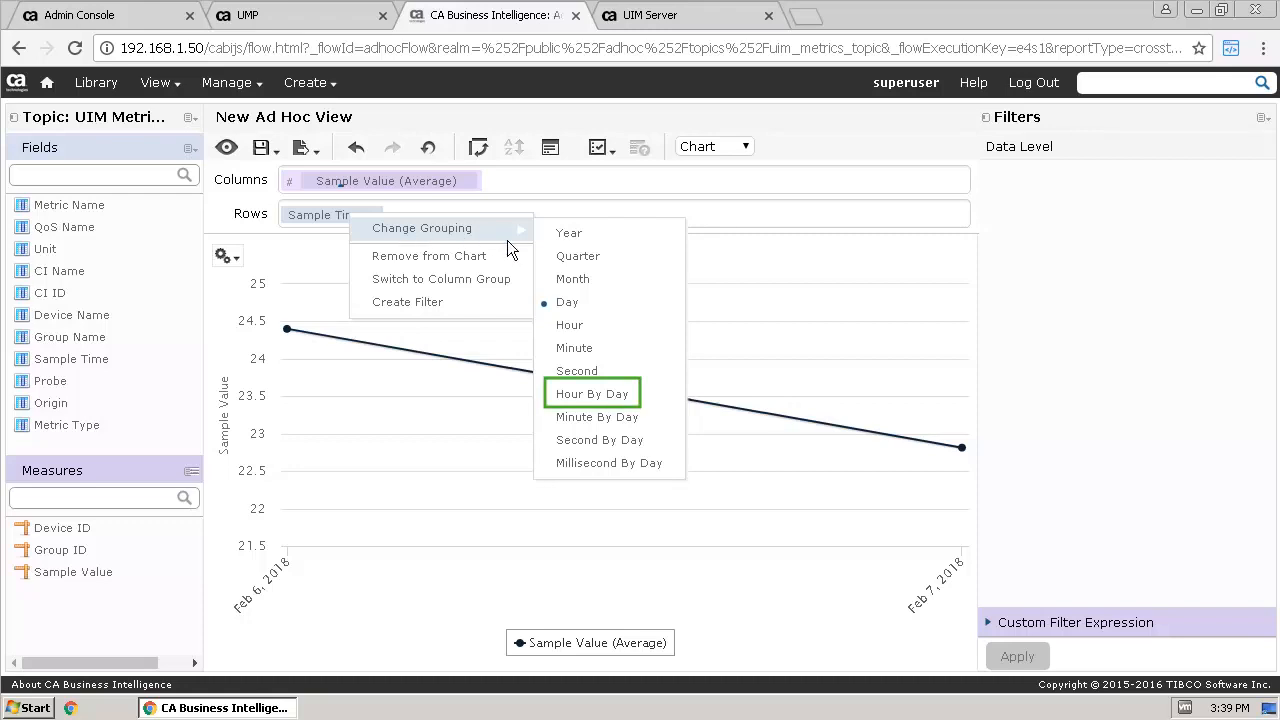
pyautogui.click(609, 402)
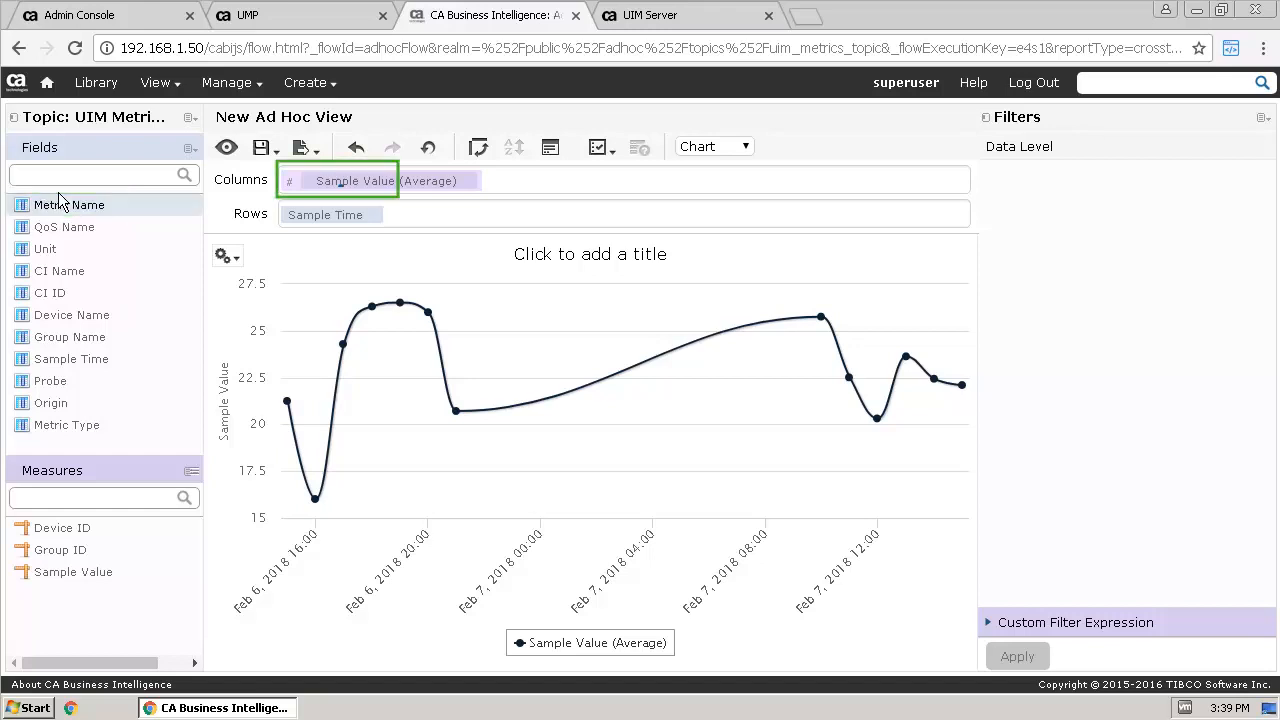
# - Add Metric Name and Device Name to the columns ahead of Sample Value, raising the column data level to Device Name
pyautogui.moveTo(58, 194); pyautogui.dragTo(313, 181)
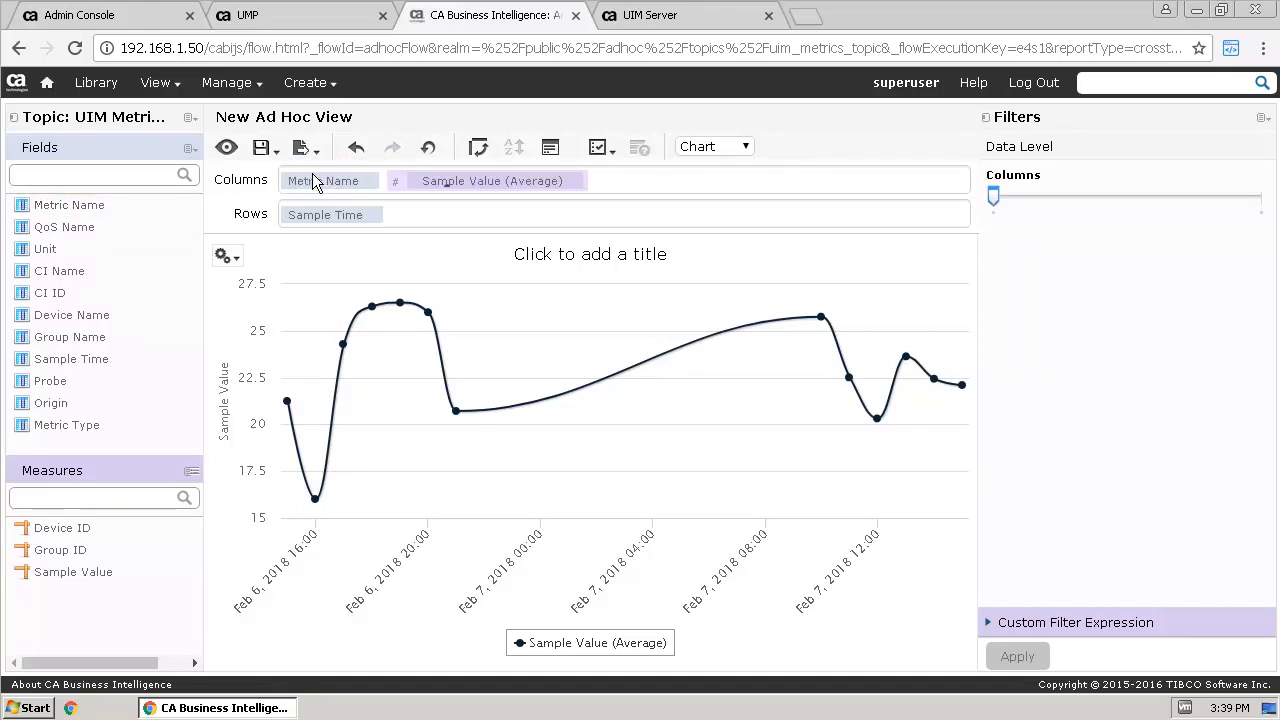
pyautogui.click(1244, 199)
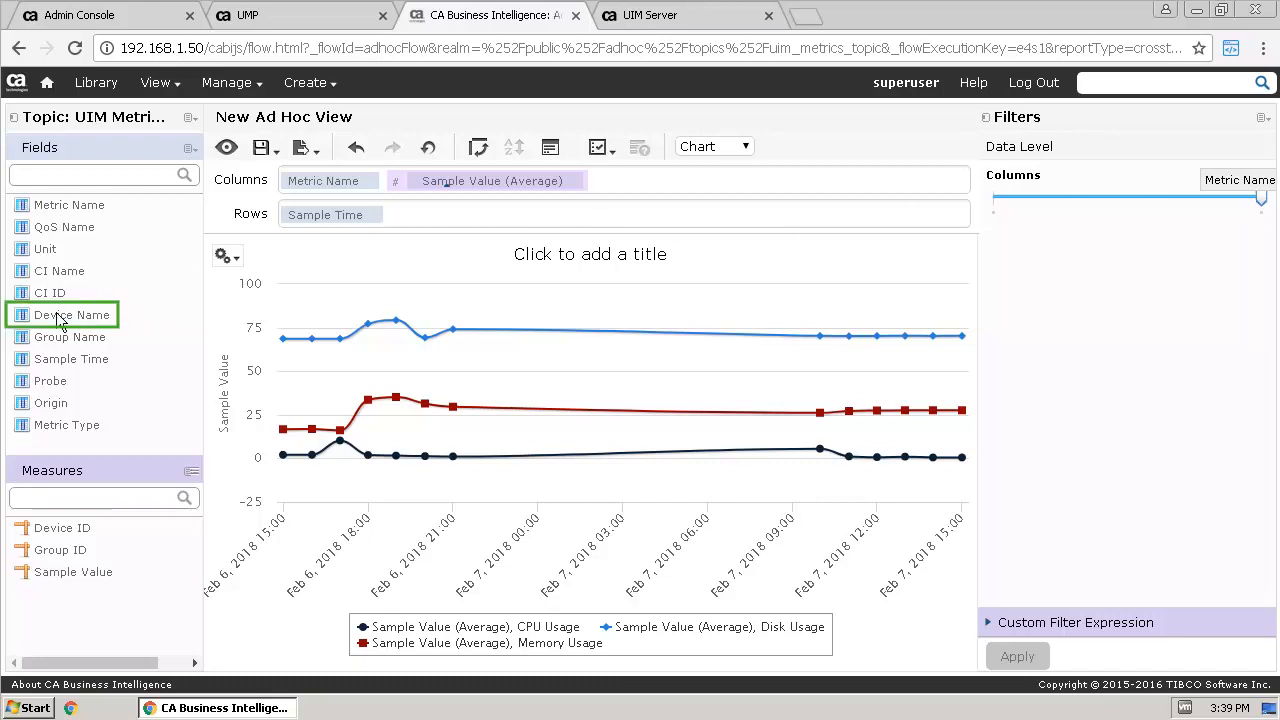
pyautogui.moveTo(57, 318); pyautogui.dragTo(383, 190)
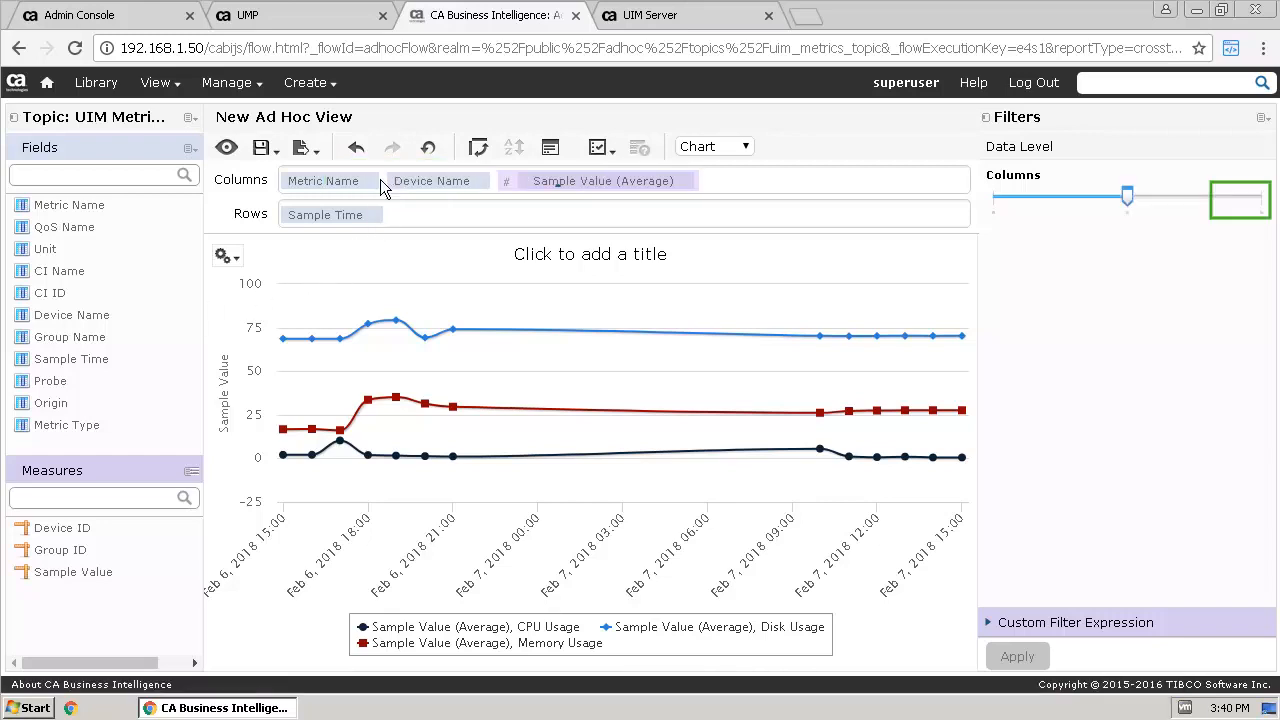
pyautogui.click(1252, 202)
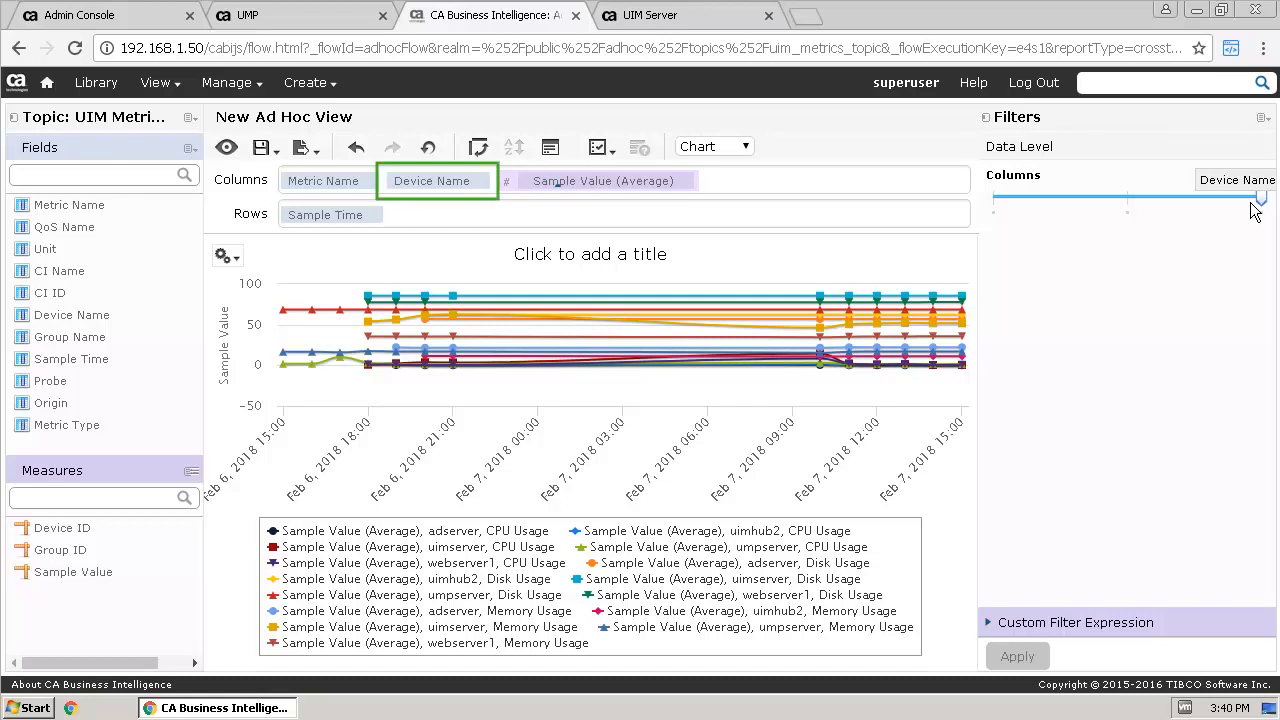
# - Create a filter so the chart includes only data whose Metric Name equals CPU Usage, and apply it
pyautogui.click(443, 180)
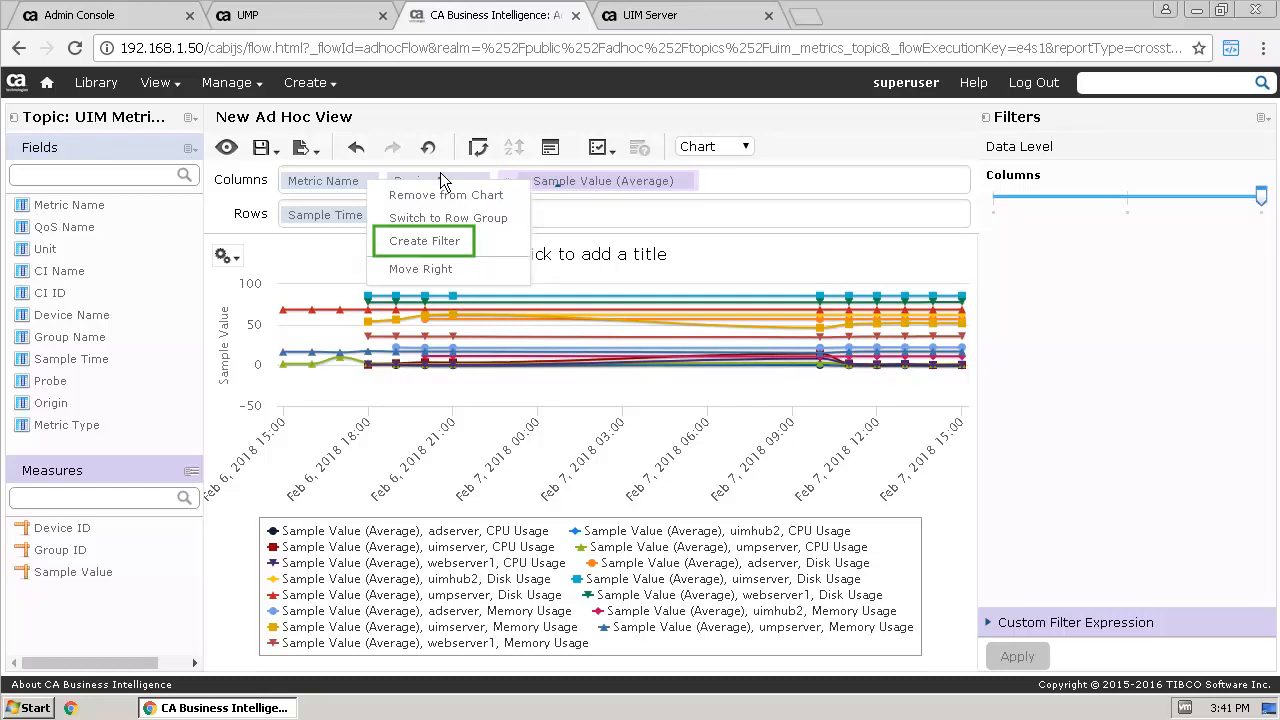
pyautogui.click(420, 240)
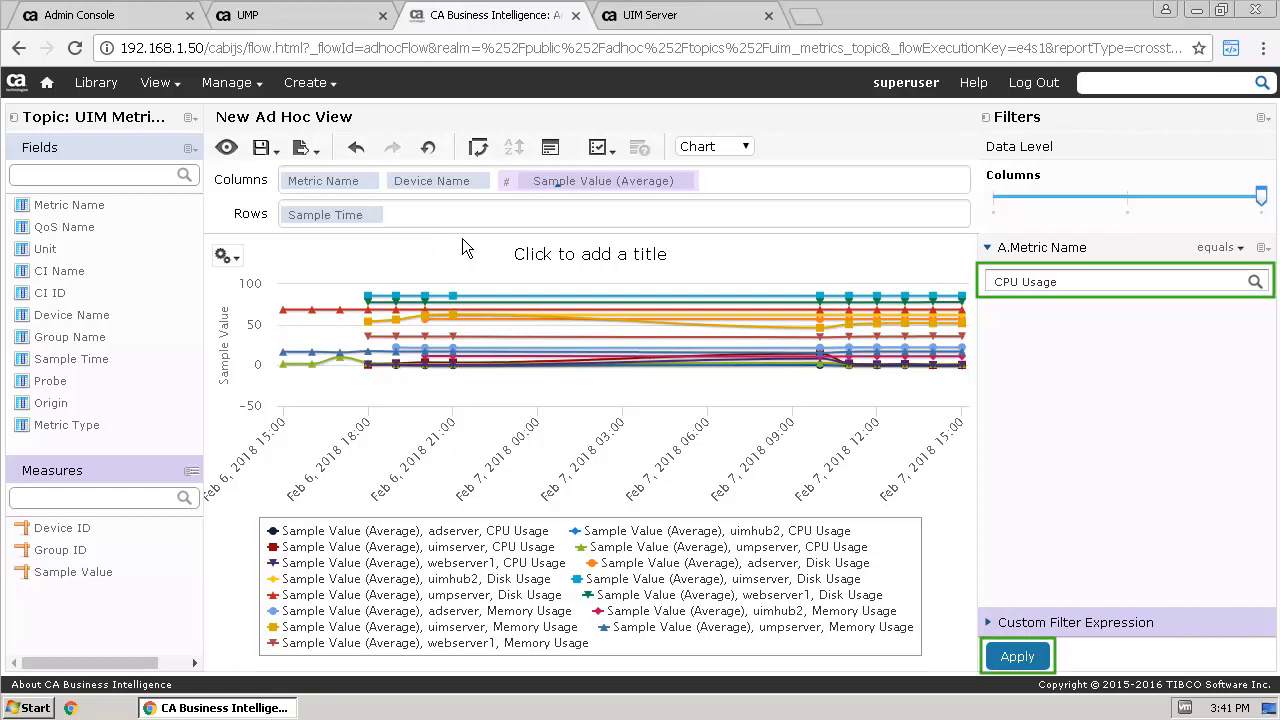
pyautogui.click(1017, 656)
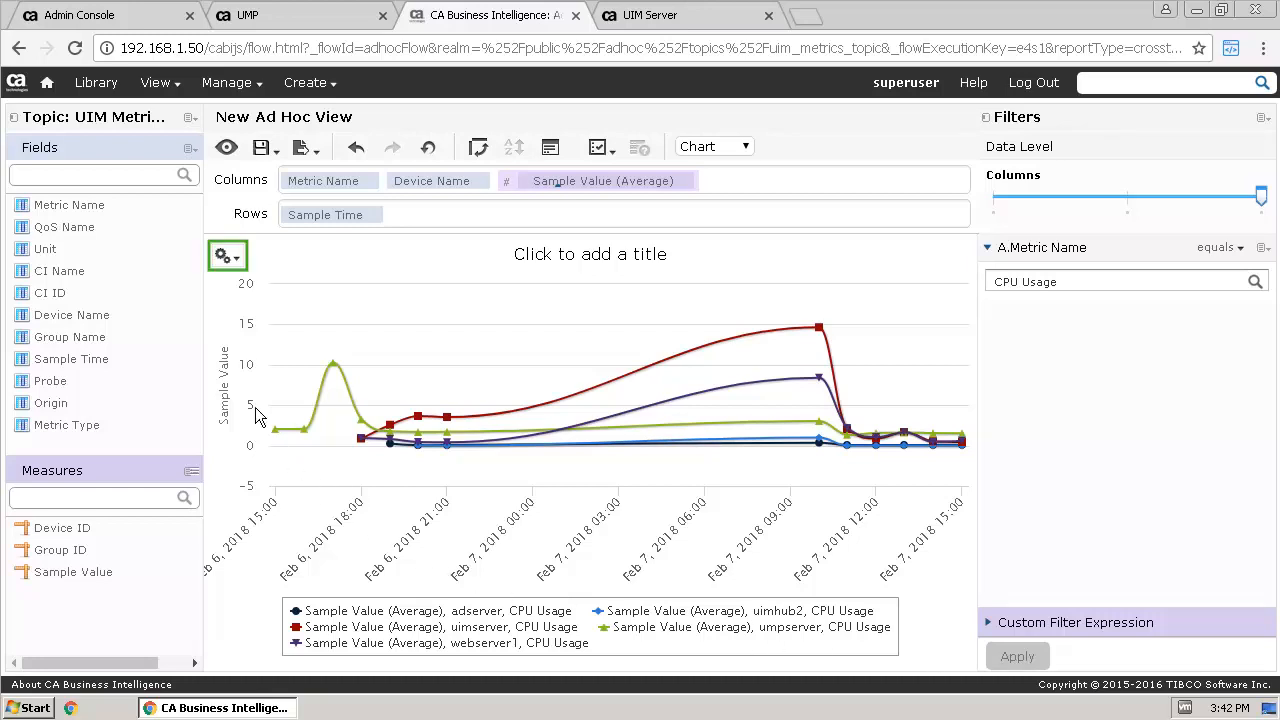
# - Change the chart type to Heat Map and remove the Metric Name field from the columns
pyautogui.click(222, 257)
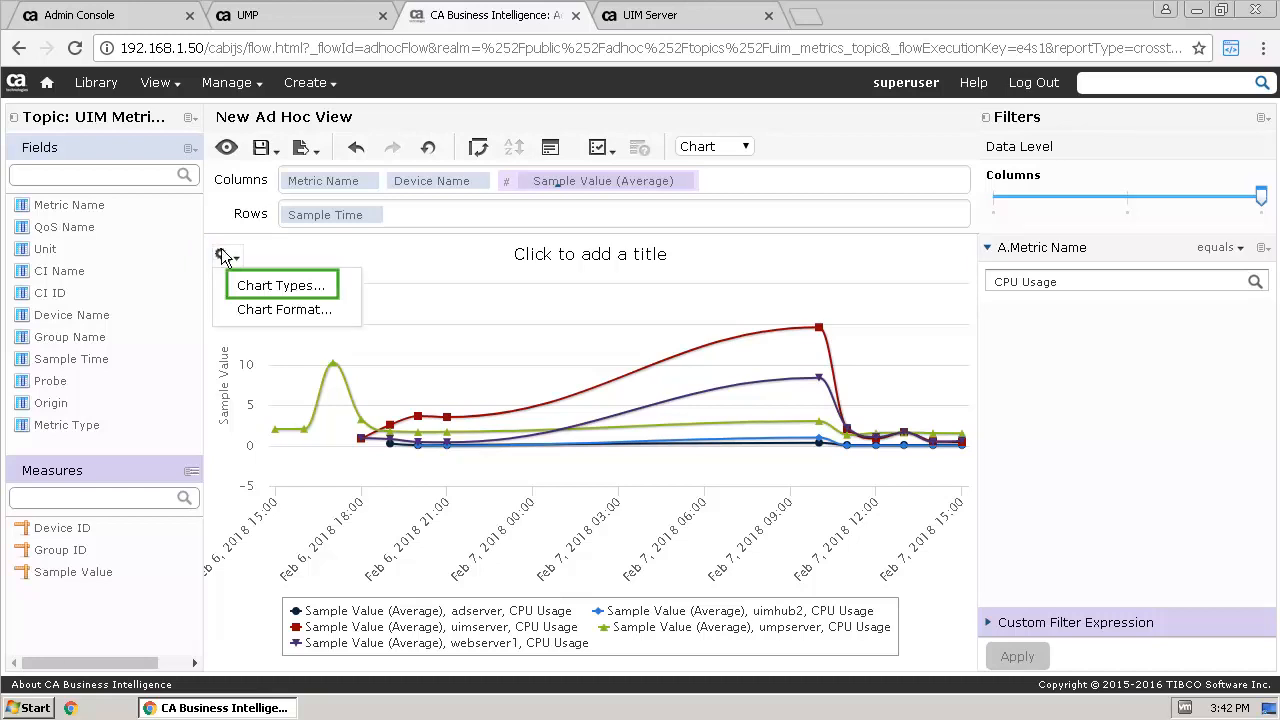
pyautogui.click(281, 288)
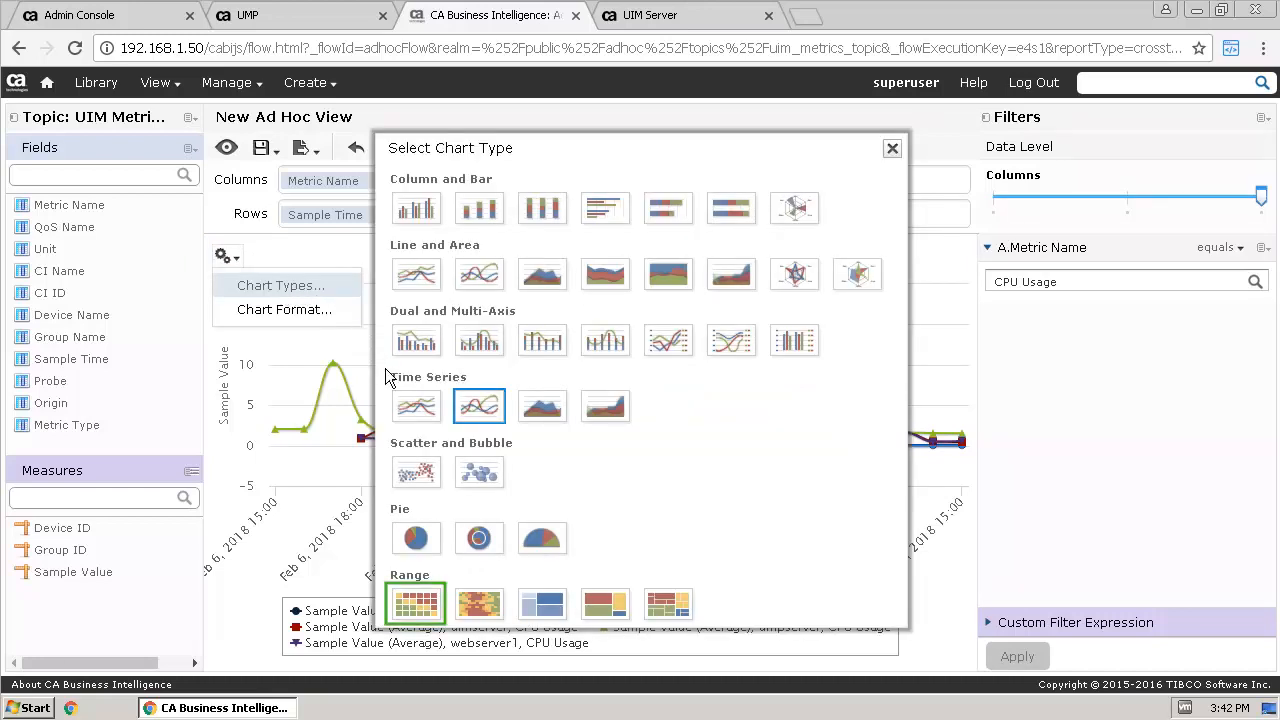
pyautogui.click(424, 614)
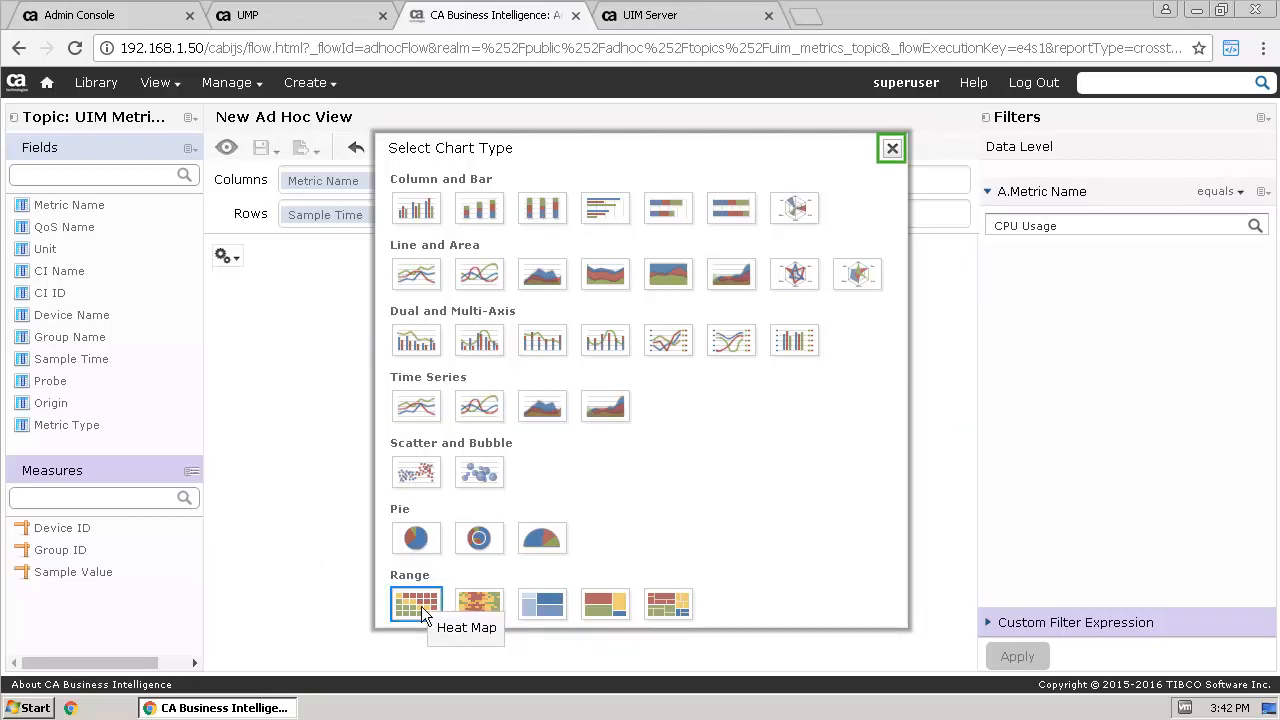
pyautogui.click(893, 150)
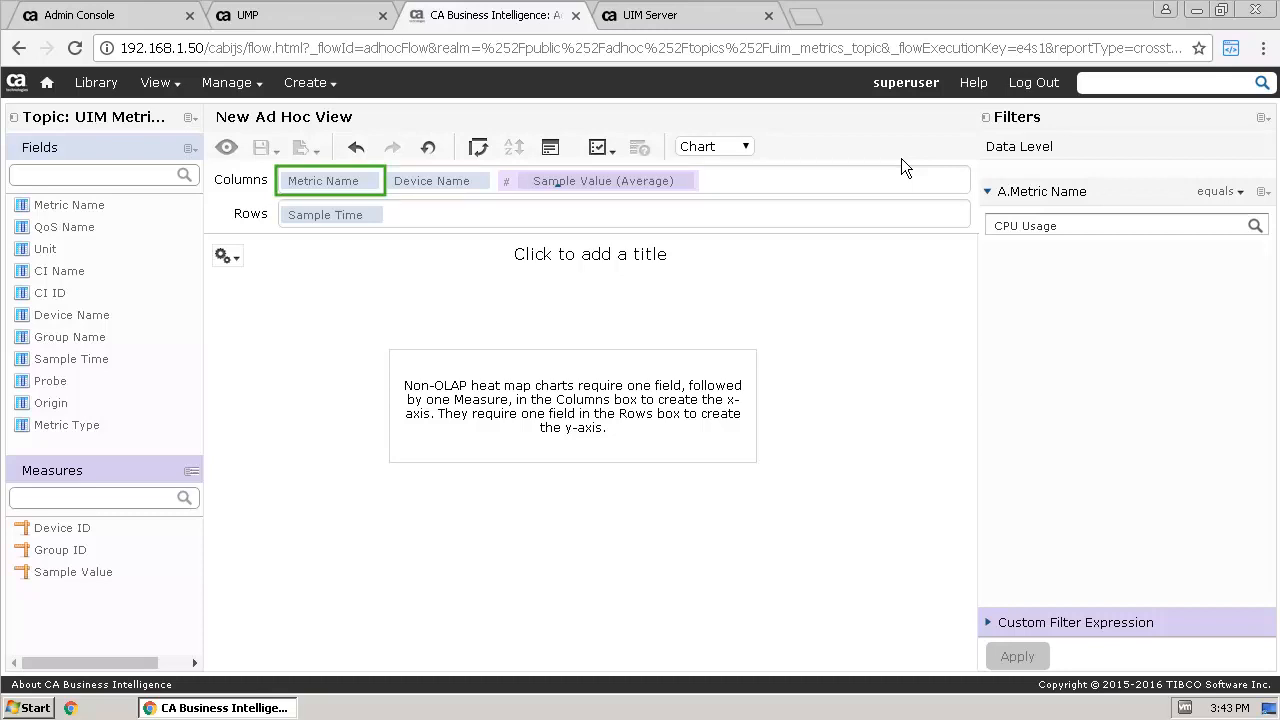
pyautogui.click(331, 177)
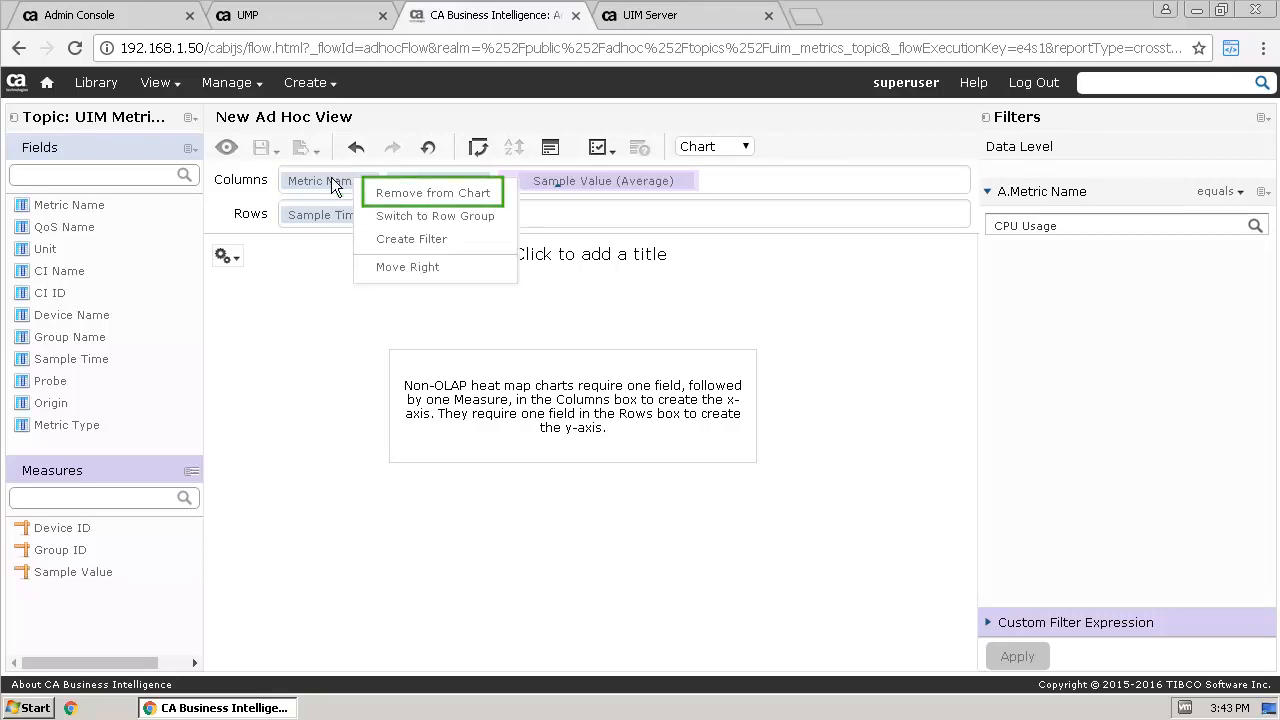
pyautogui.click(428, 193)
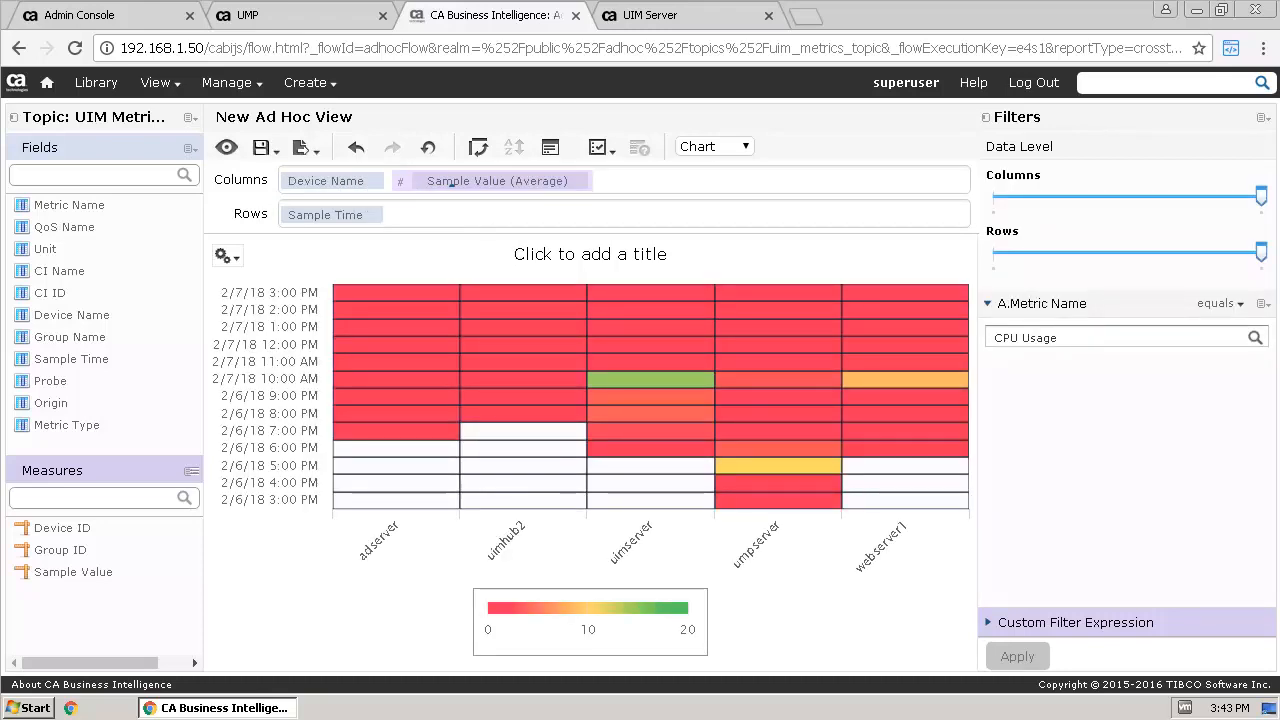